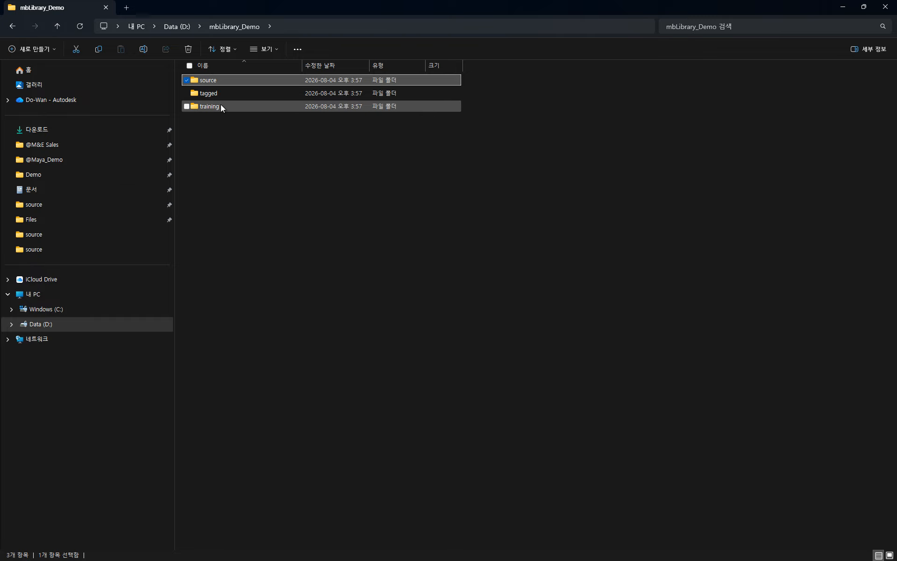
Open the source folder and read the contents of Test_CHA1.style with the text enlarged.
double_click(223, 83)
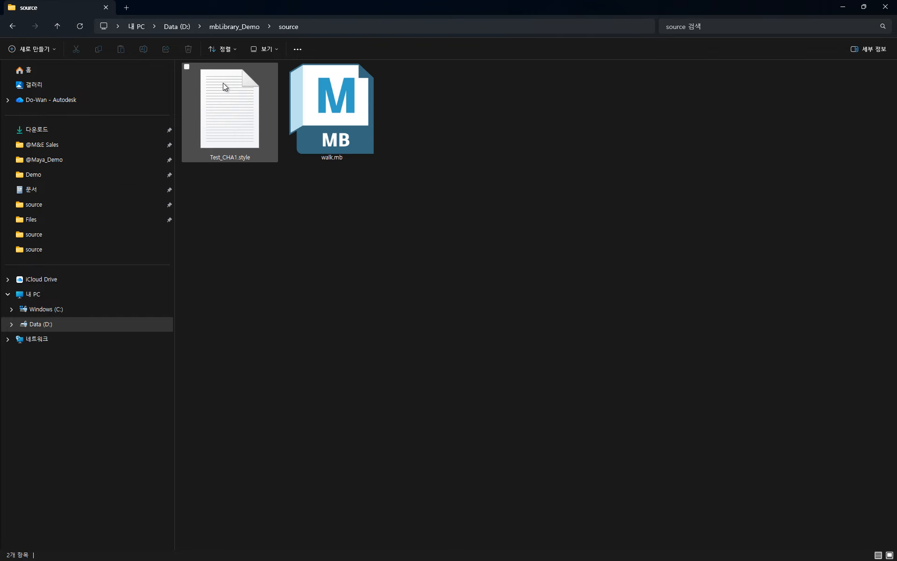
left_click(245, 111)
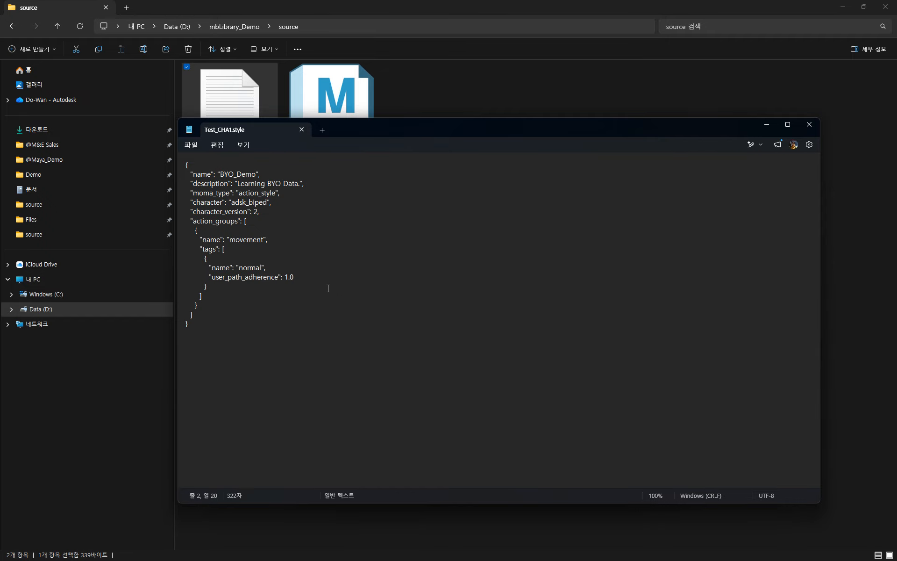
scroll(328, 288, "up", 6, "ctrl")
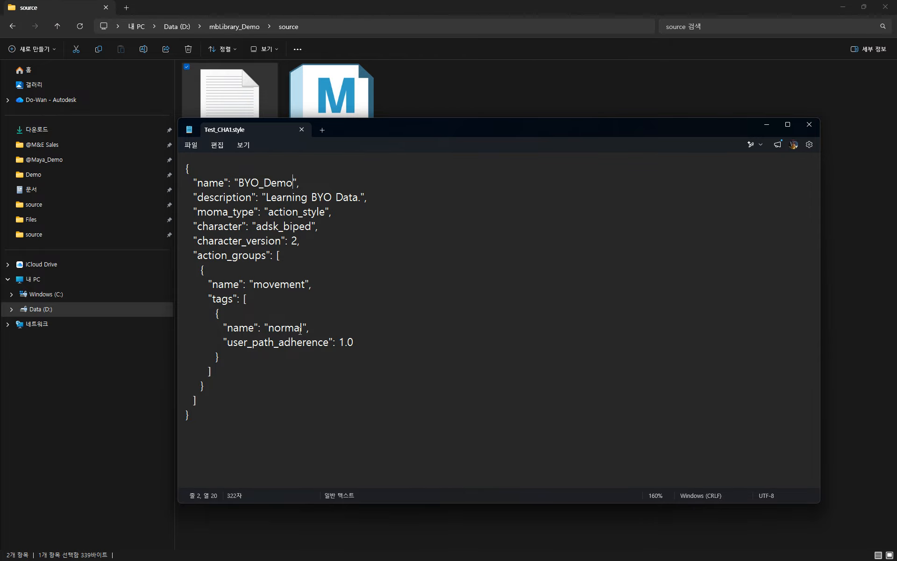
left_click(408, 101)
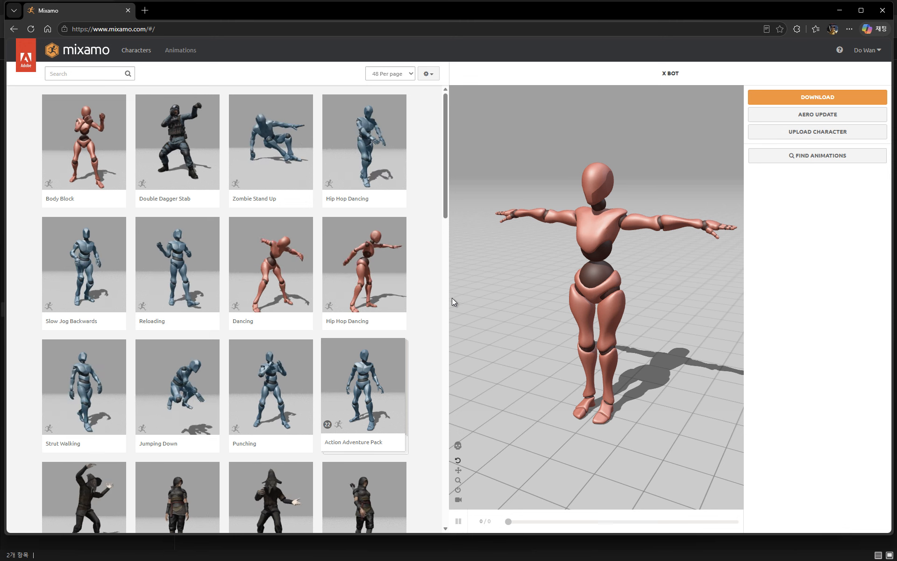
Switch to MotionBuilder, play the character track and return to the point where the yellow and purple clips meet.
mouse_move(365, 560)
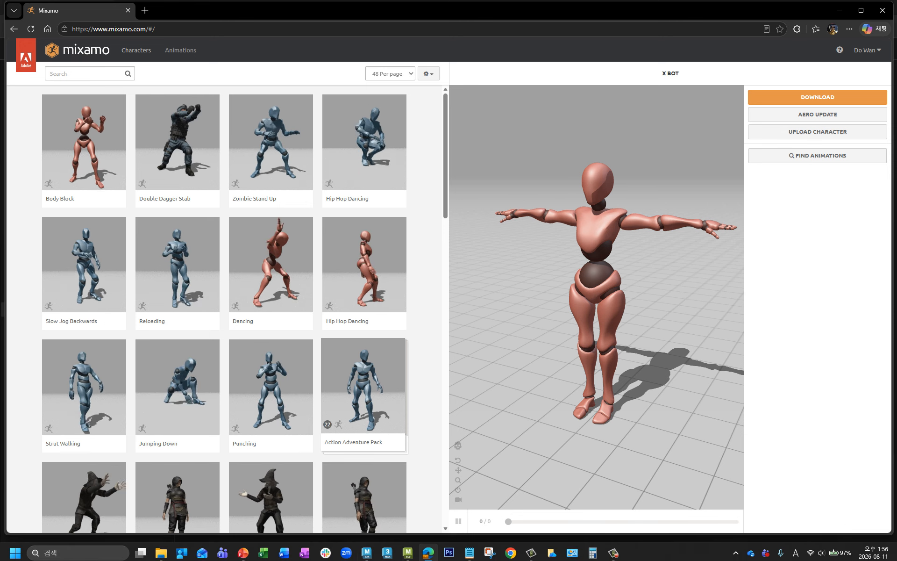
left_click(409, 555)
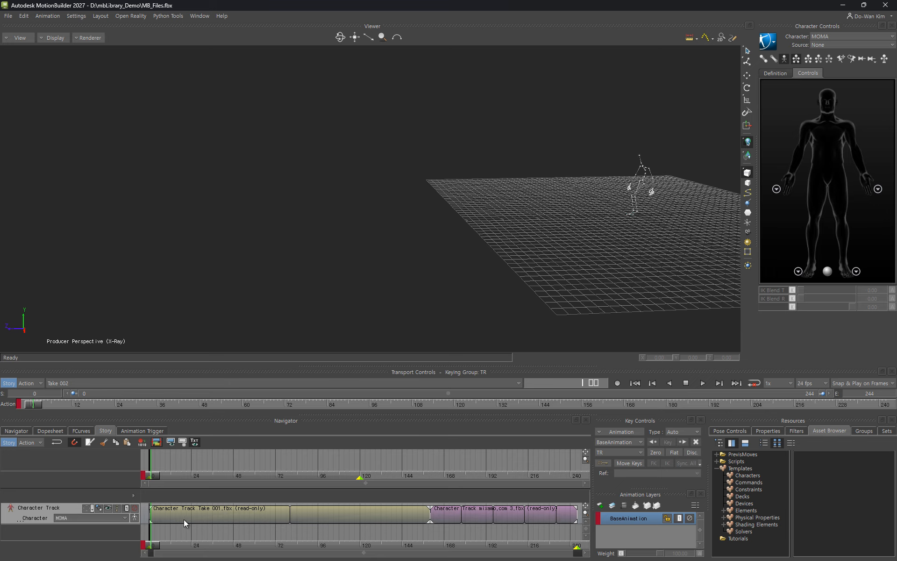
left_click(702, 384)
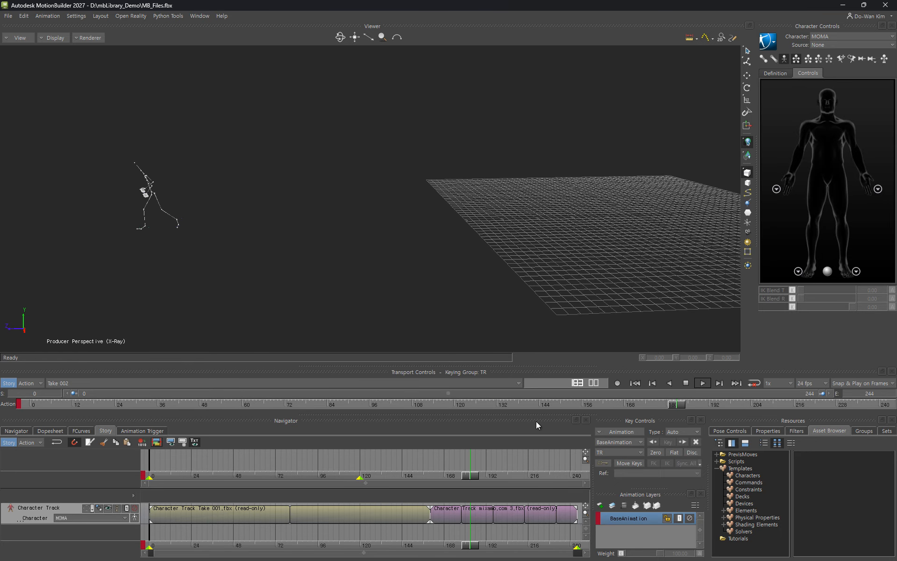
mouse_move(473, 475)
left_mouse_down()
mouse_move(400, 488)
mouse_move(433, 489)
left_mouse_up()
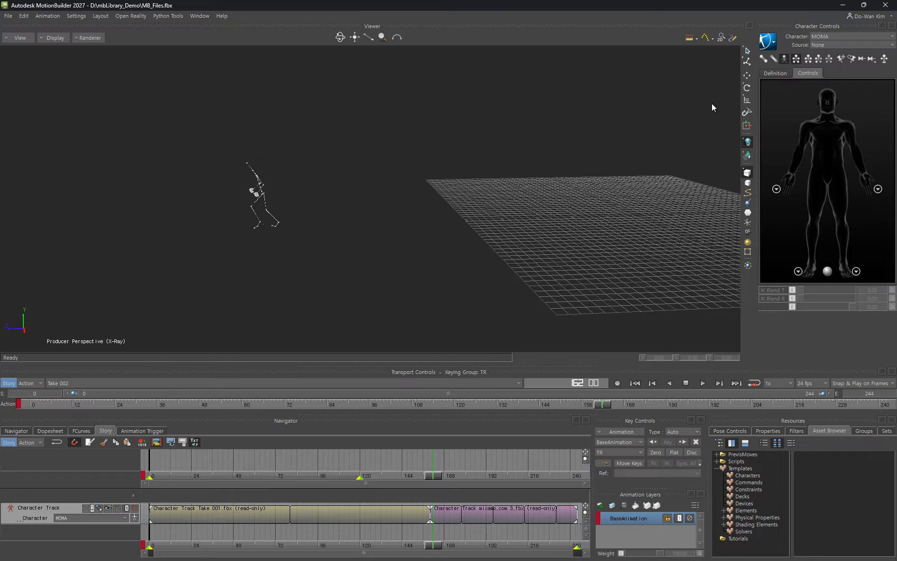
Select the whole skeleton, check the MOMA character's definition and send the animated character to Maya.
left_click_drag(340, 283, 341, 282)
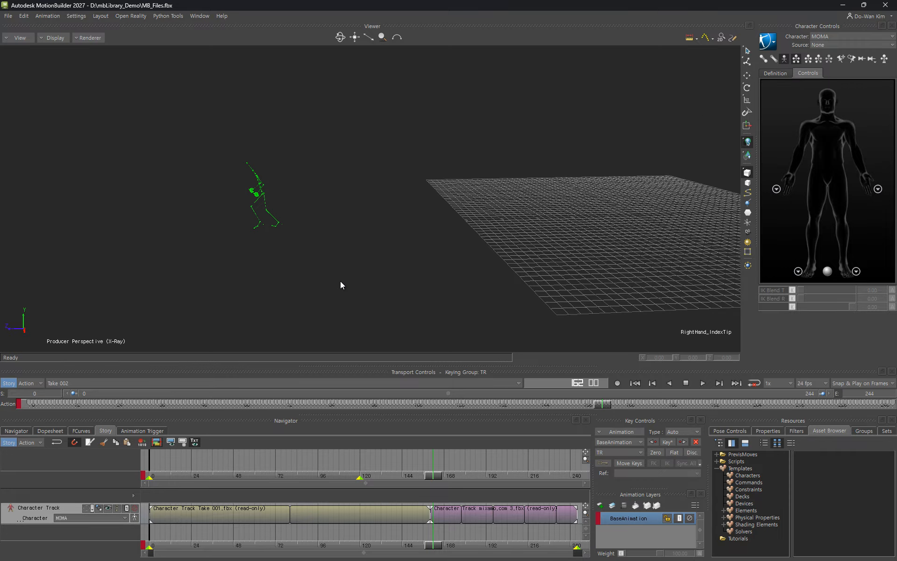
left_click(762, 74)
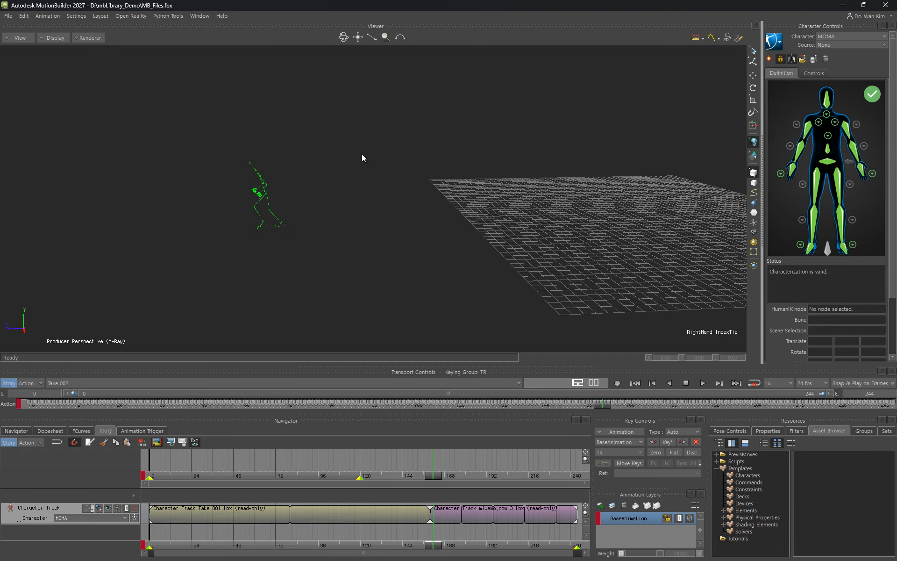
left_click(8, 17)
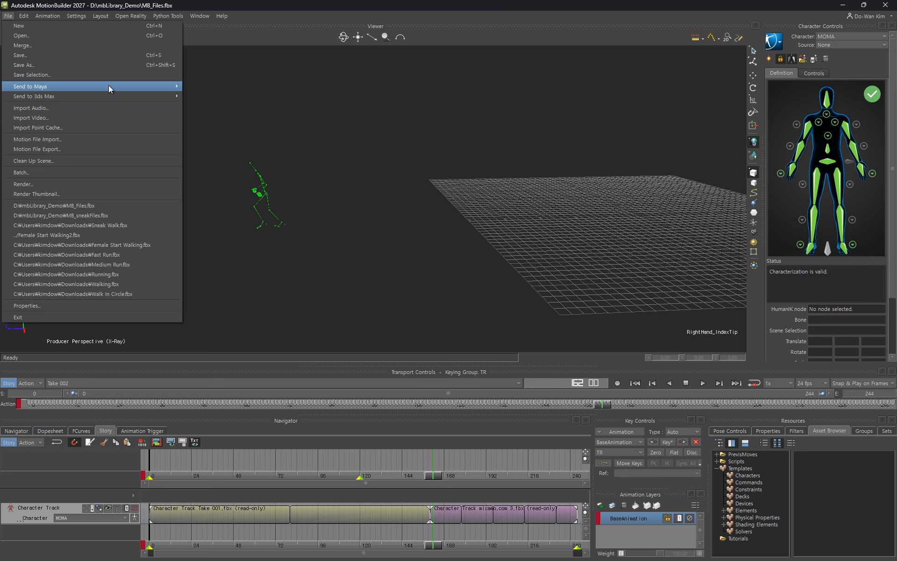
mouse_move(111, 86)
left_click(205, 86)
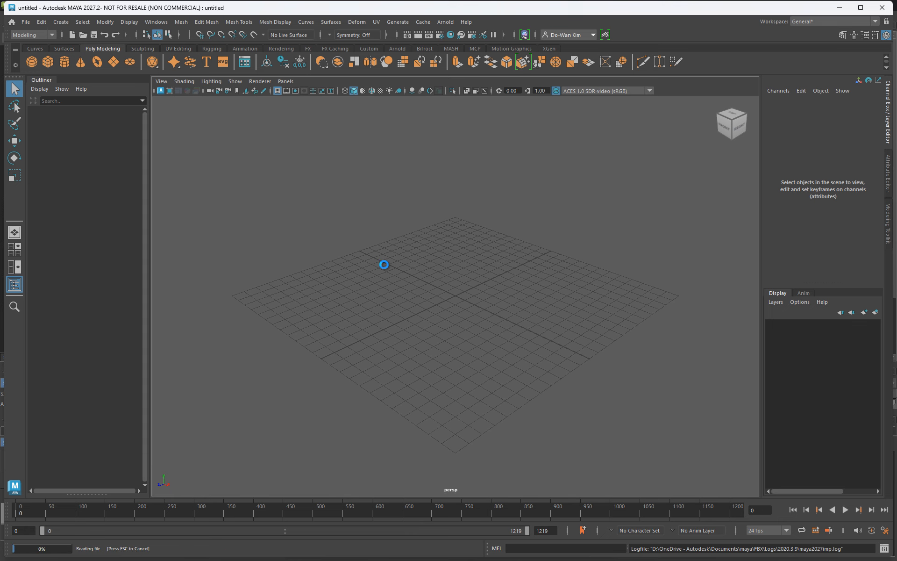
Frame the whole imported skeleton in the Maya viewport and inspect its HumanIK character definition.
left_click(397, 299)
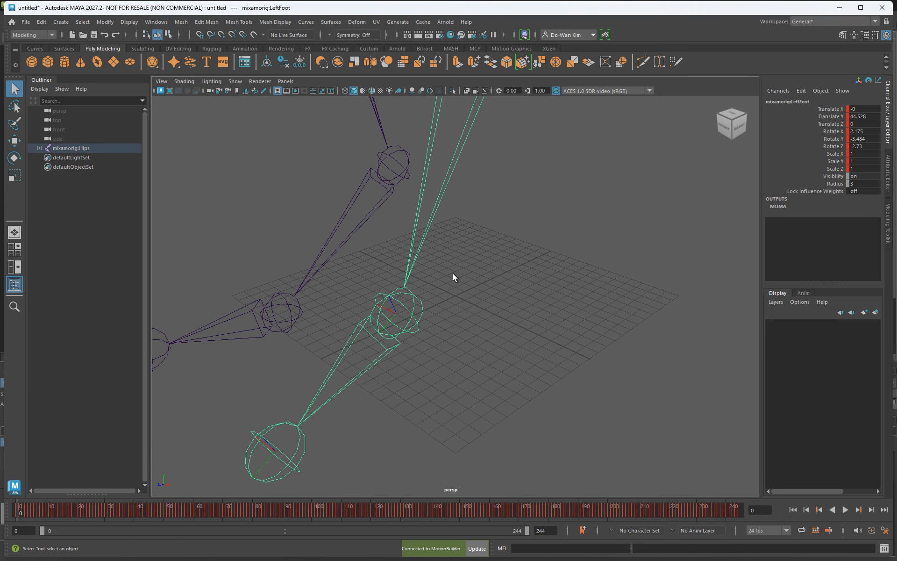
key("a")
scroll(492, 322, "down", 2)
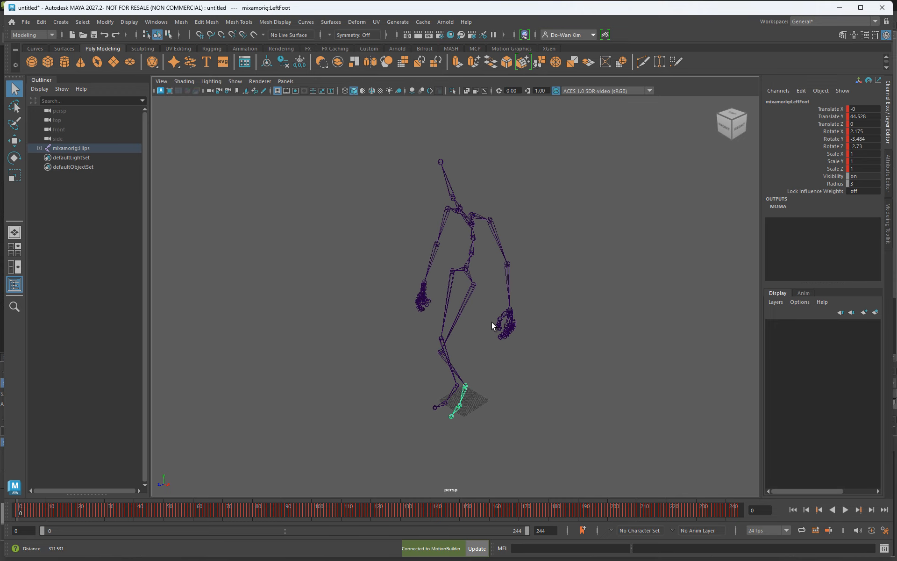
left_click(854, 35)
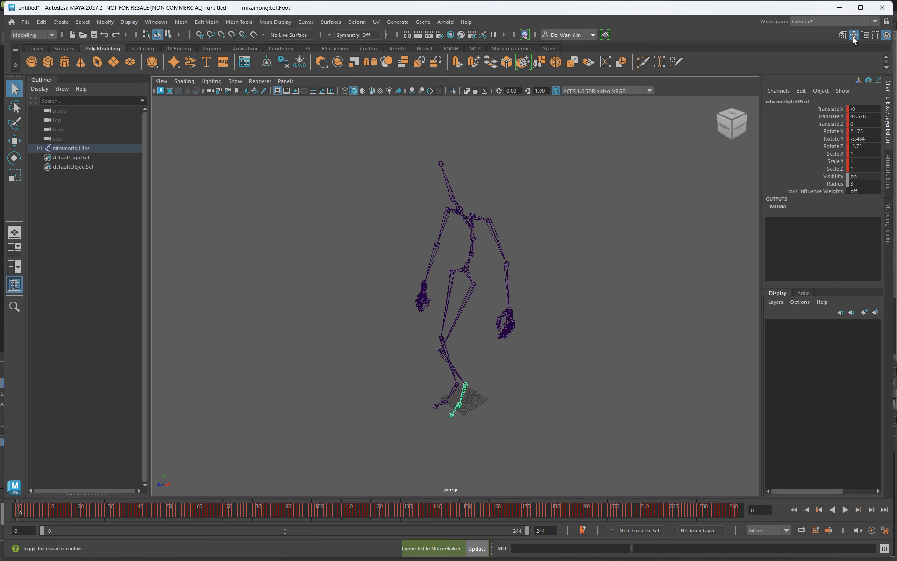
left_click(703, 118)
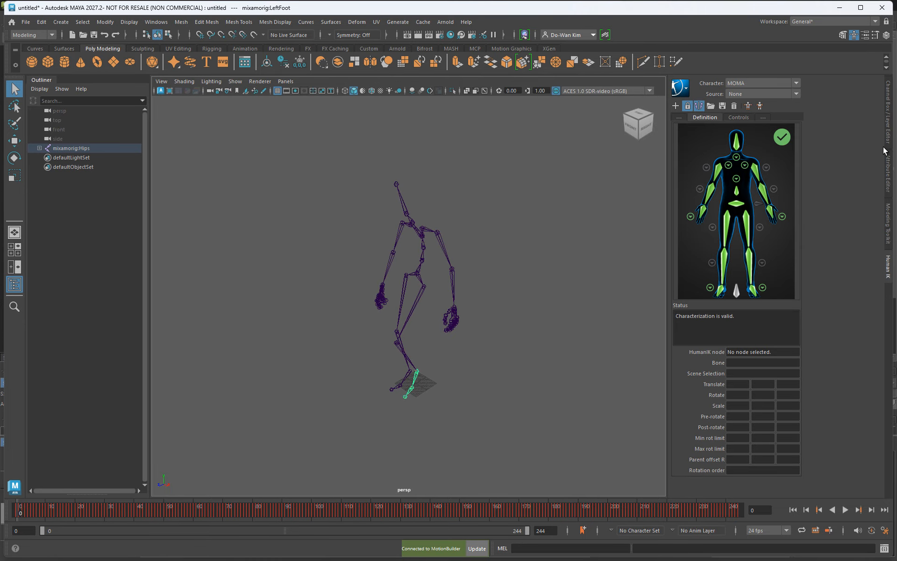
left_click(889, 265)
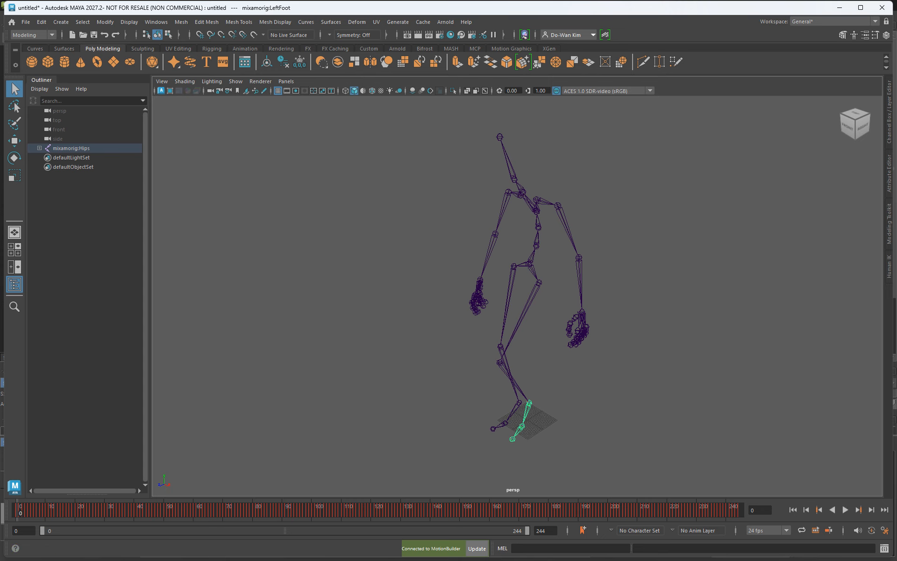
Switch to File Explorer to look at walk.mb in the source folder, and return to Maya.
mouse_move(267, 555)
left_click(161, 549)
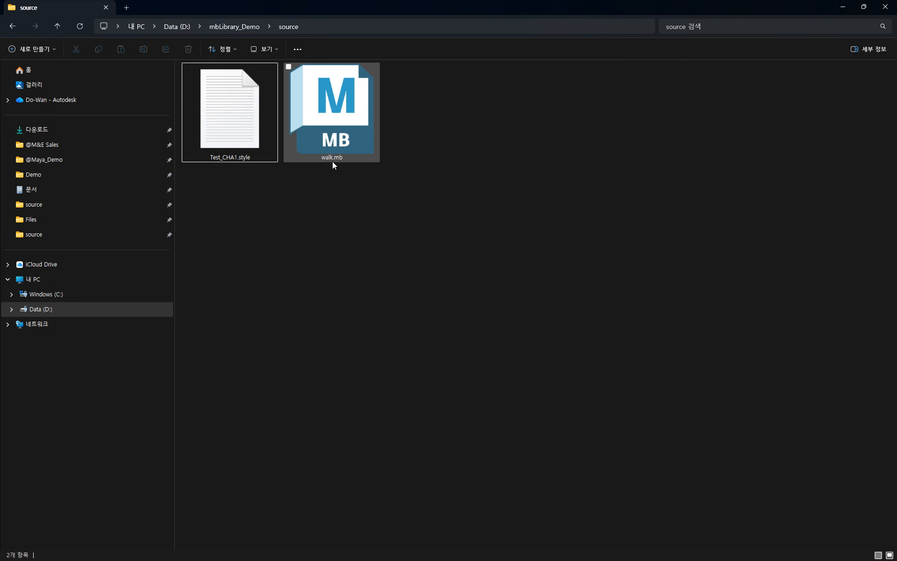
mouse_move(268, 553)
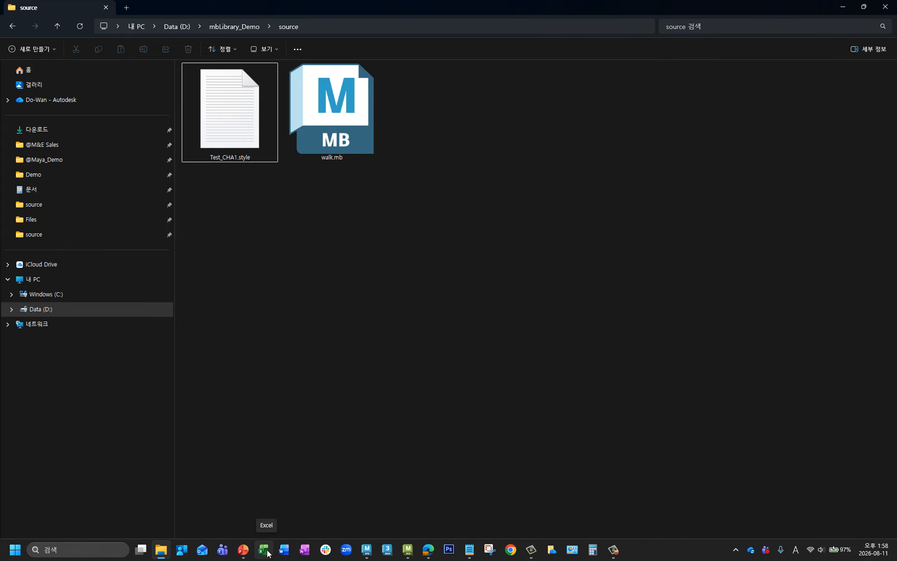
left_click(366, 549)
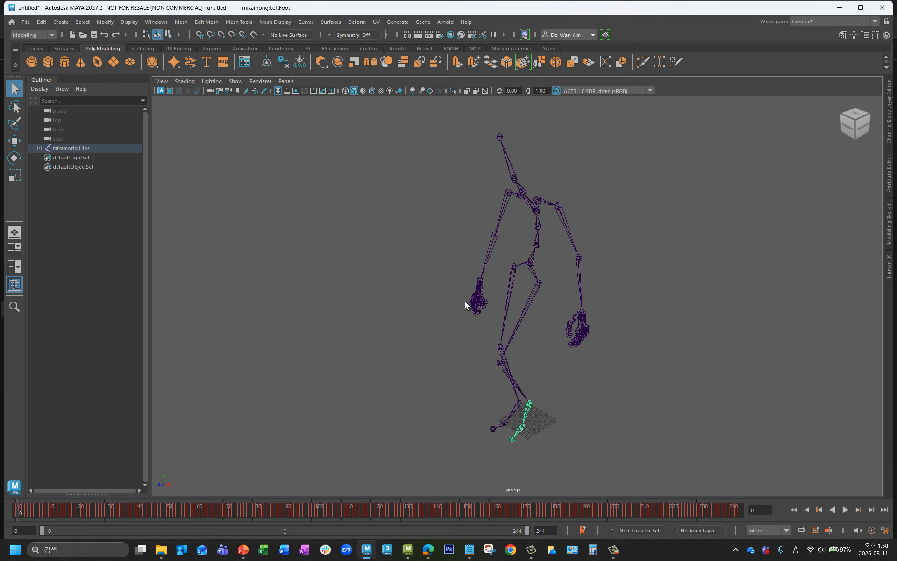
Switch to the MotionMaker workspace and make the viewport above the MotionMaker Editor taller.
left_click(803, 23)
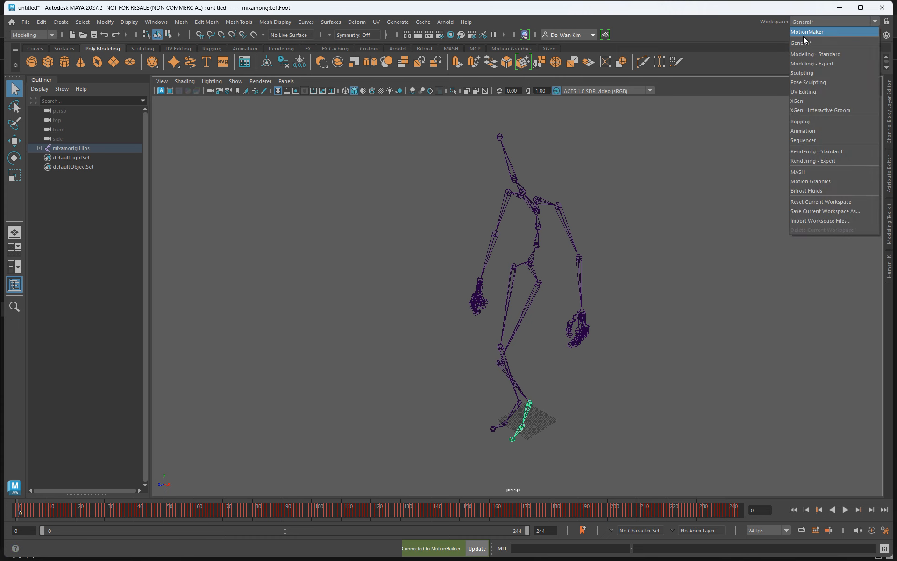
left_click(805, 33)
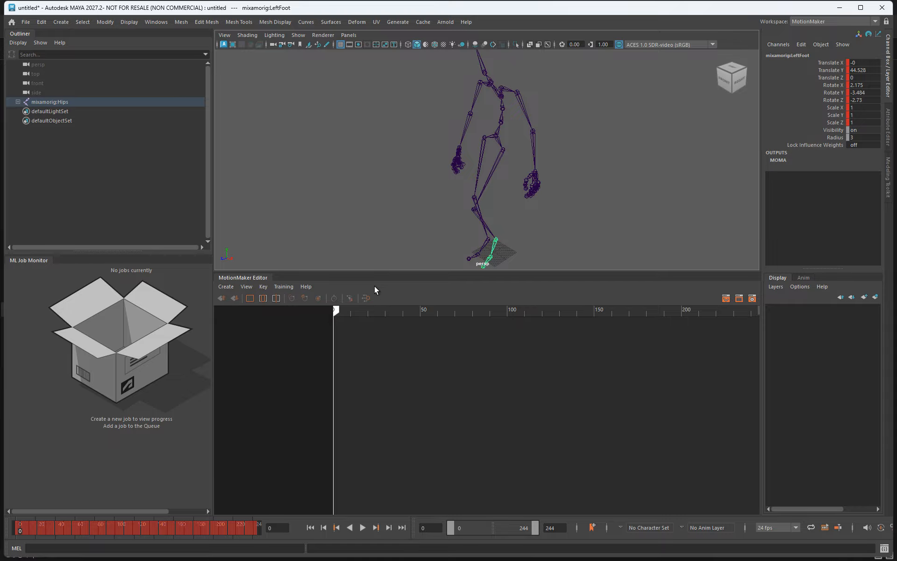
left_click_drag(380, 271, 399, 319)
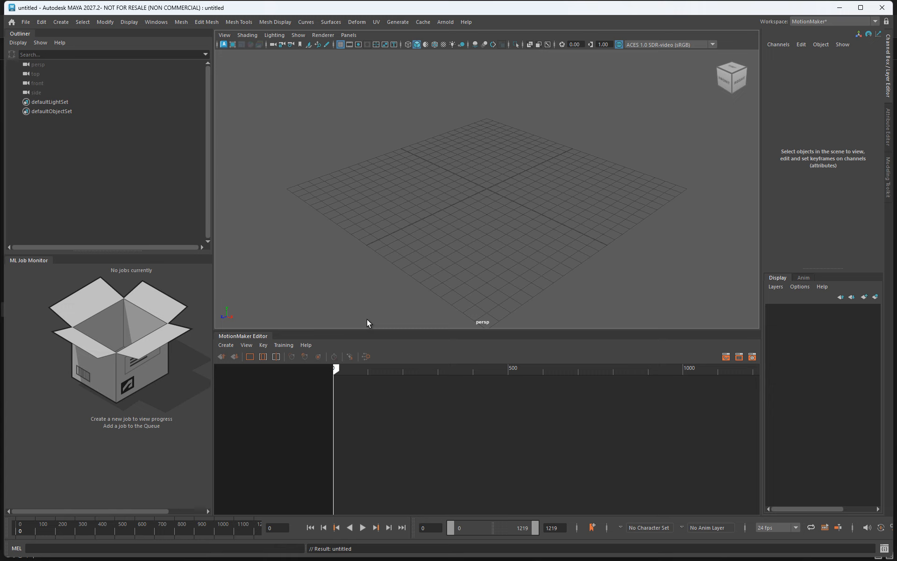
Add D:\mbLibrary_Demo\source to the MotionMaker library locations and refresh the MotionMaker library.
left_click(285, 346)
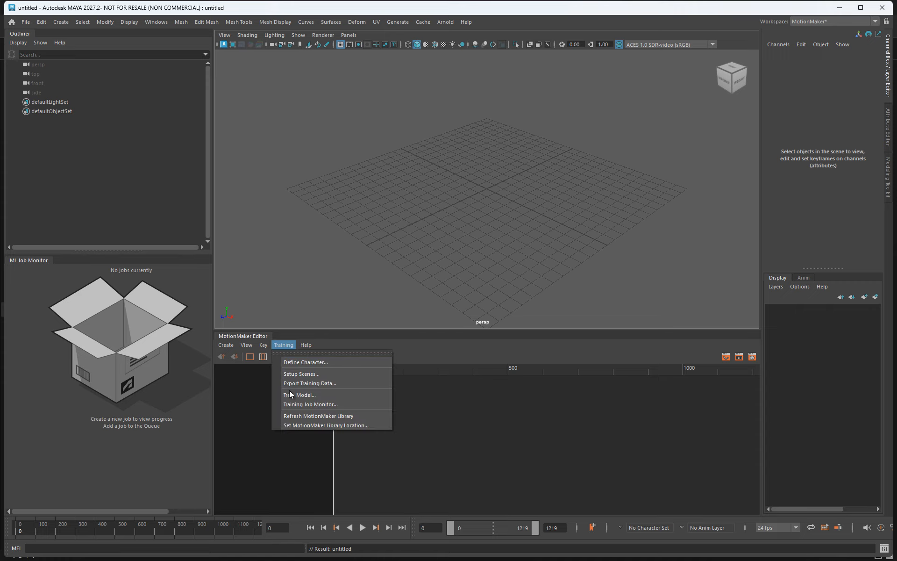
left_click(292, 424)
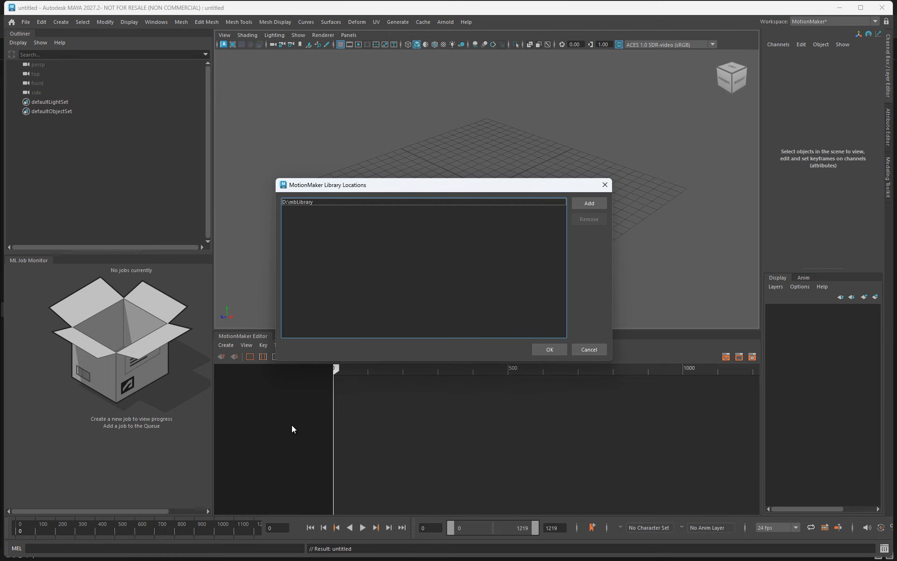
left_click(581, 203)
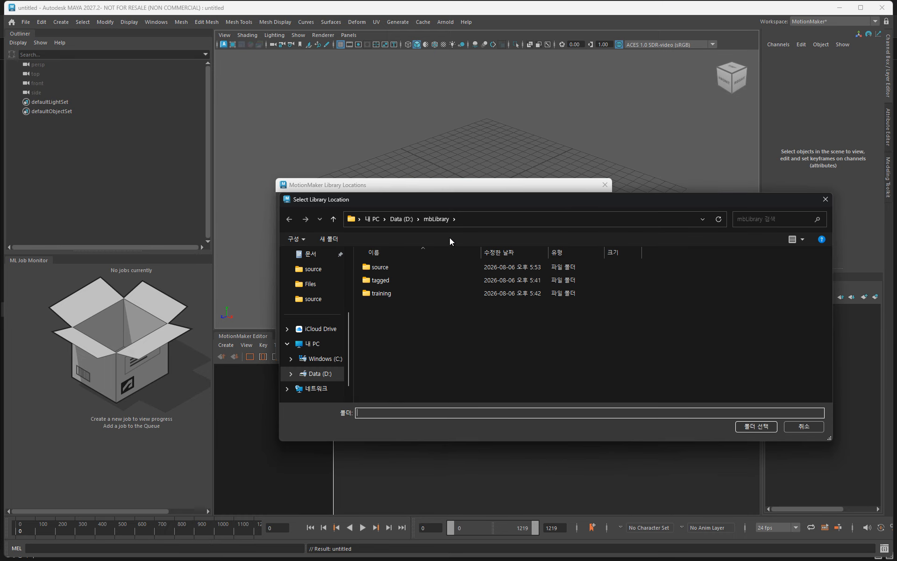
left_click(402, 218)
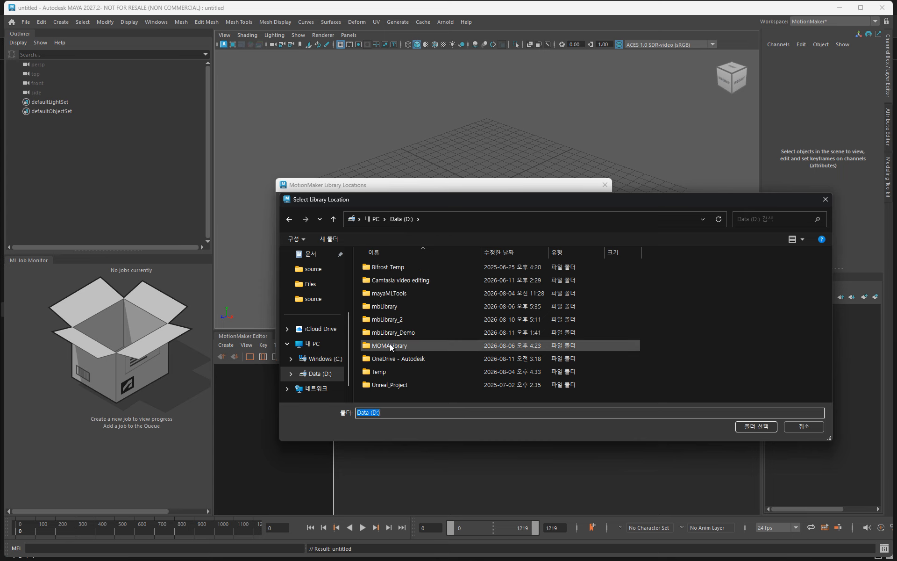
left_click(428, 334)
double_click(428, 335)
left_click(386, 265)
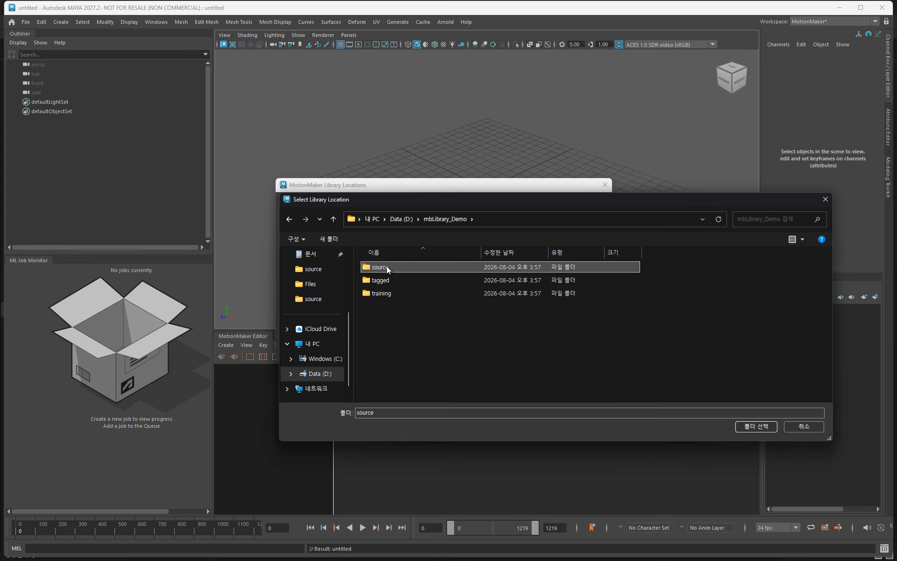
left_click(741, 426)
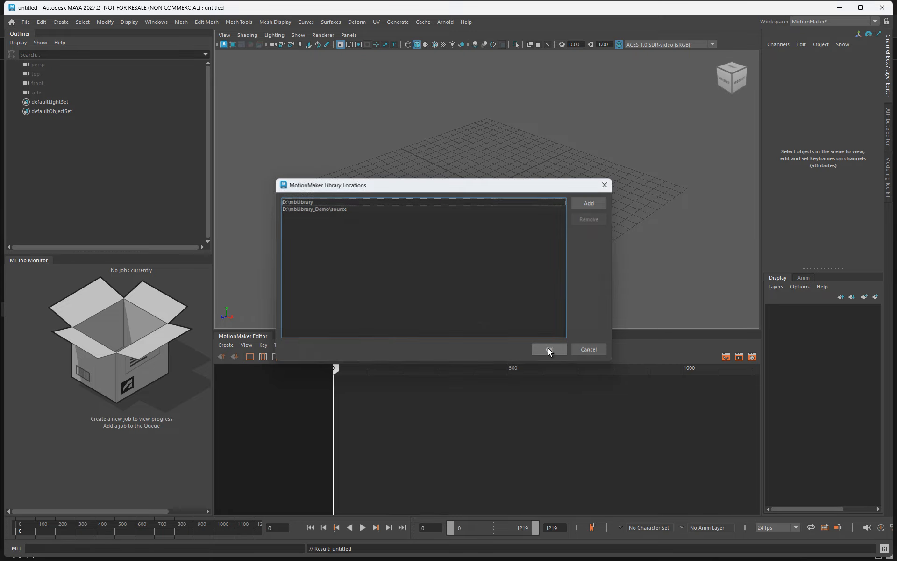
left_click(549, 350)
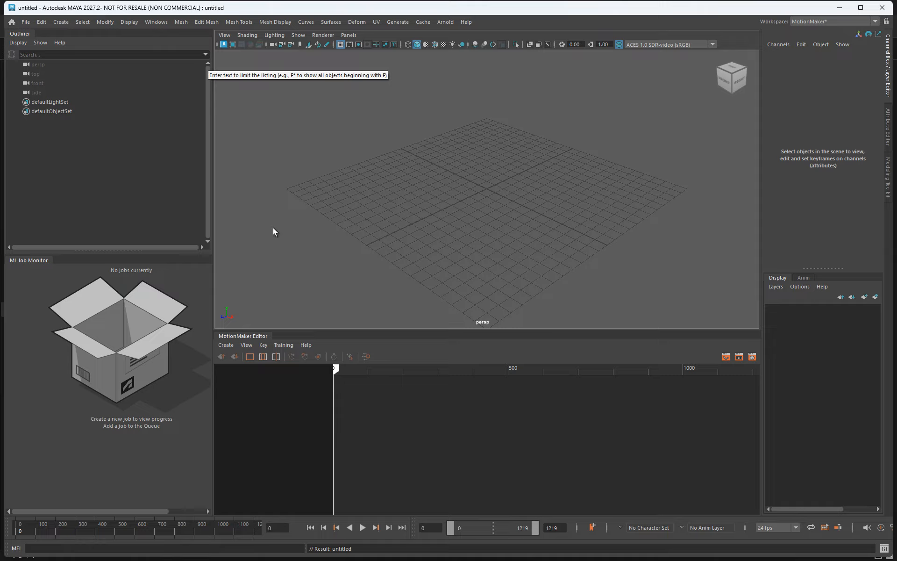
left_click(289, 347)
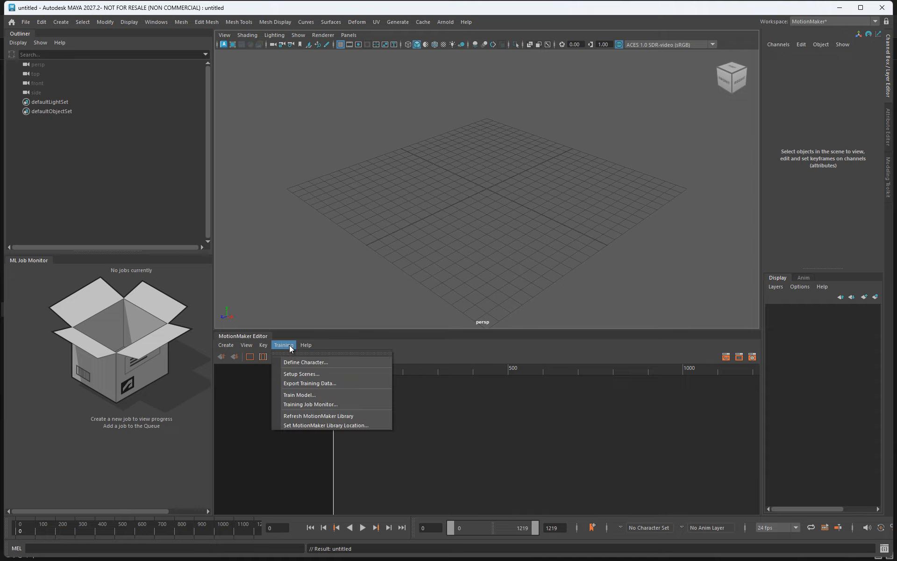
left_click(366, 419)
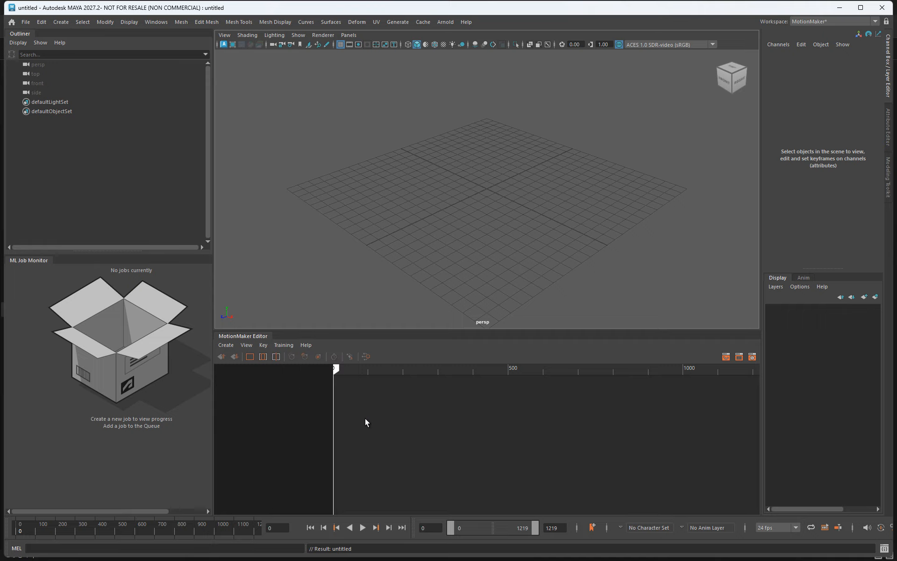
Start the MotionMaker scene setup with BYO_Demo as the action style and adsk_biped as the standard character.
left_click(284, 346)
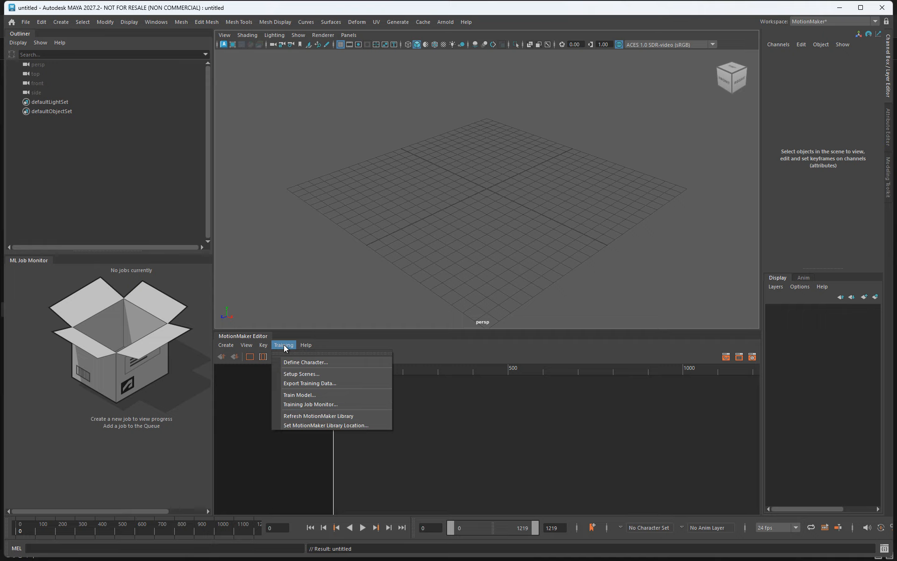
left_click(300, 374)
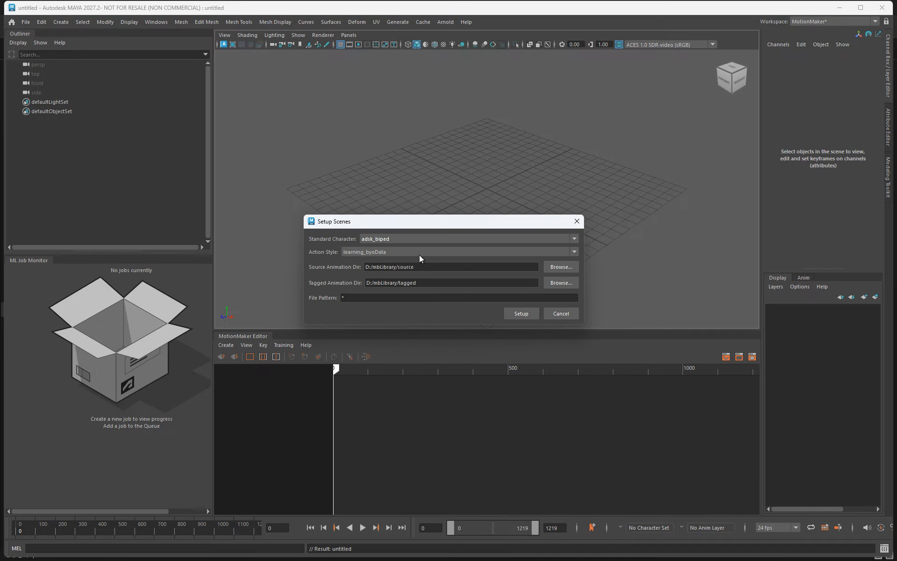
left_click(366, 251)
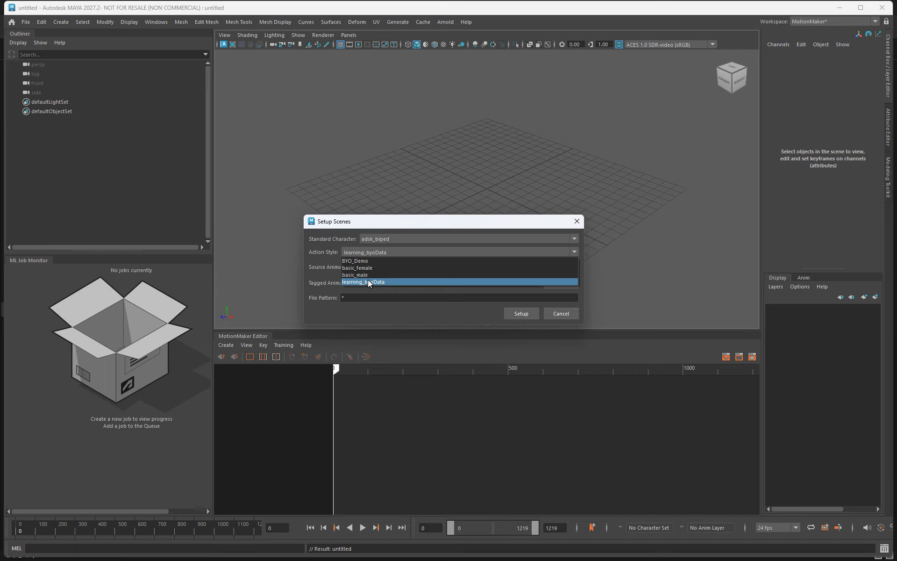
left_click(359, 260)
left_click(391, 238)
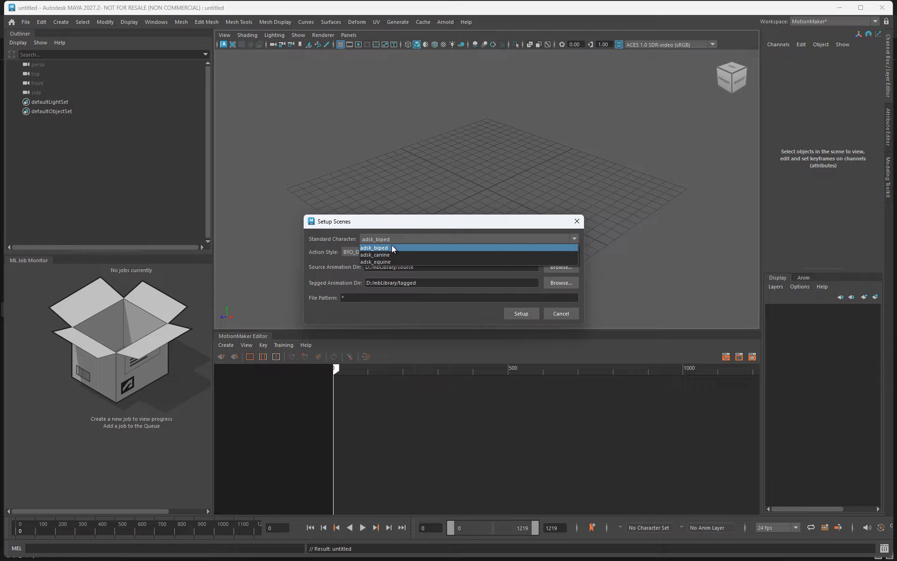
left_click(392, 247)
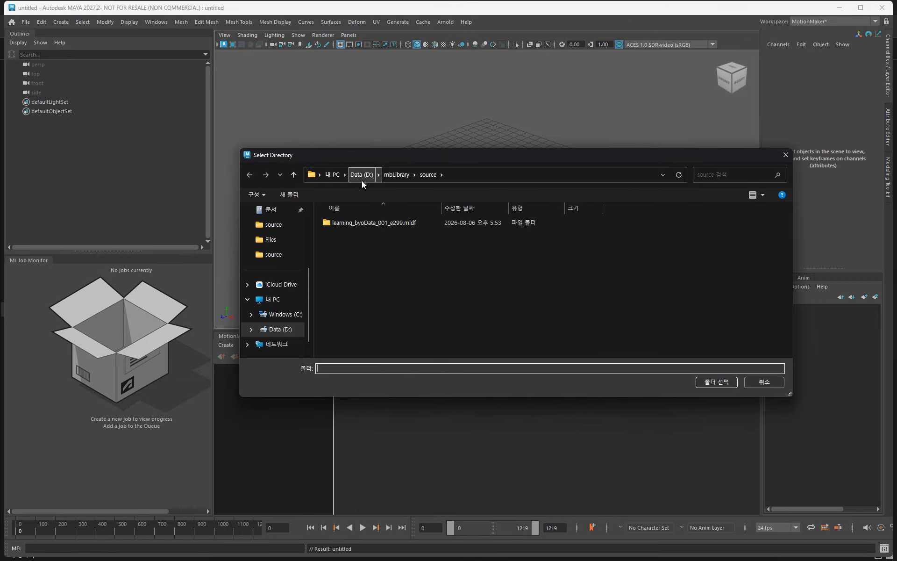
Set the source animation directory for the scene setup to D:/mbLibrary_Demo/source.
double_click(377, 288)
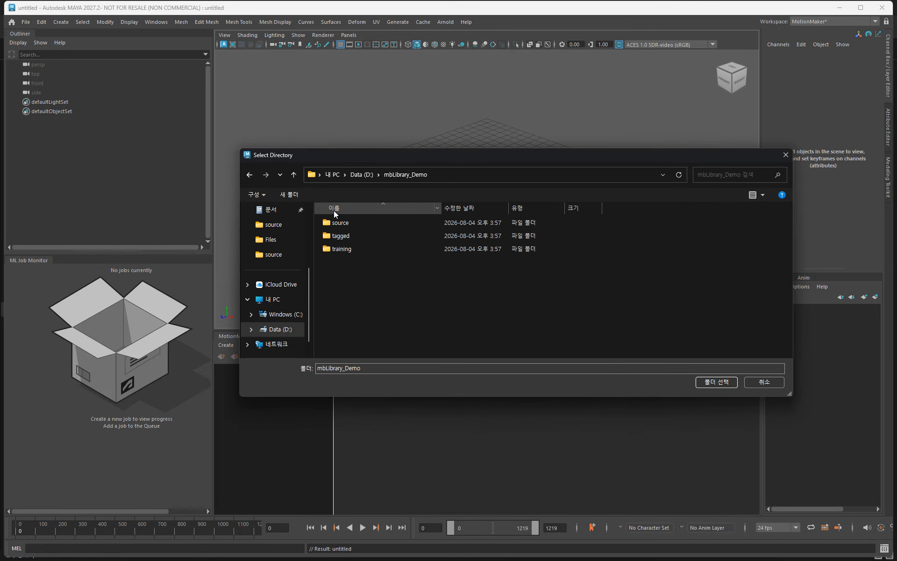
left_click(341, 223)
double_click(340, 225)
left_click(715, 381)
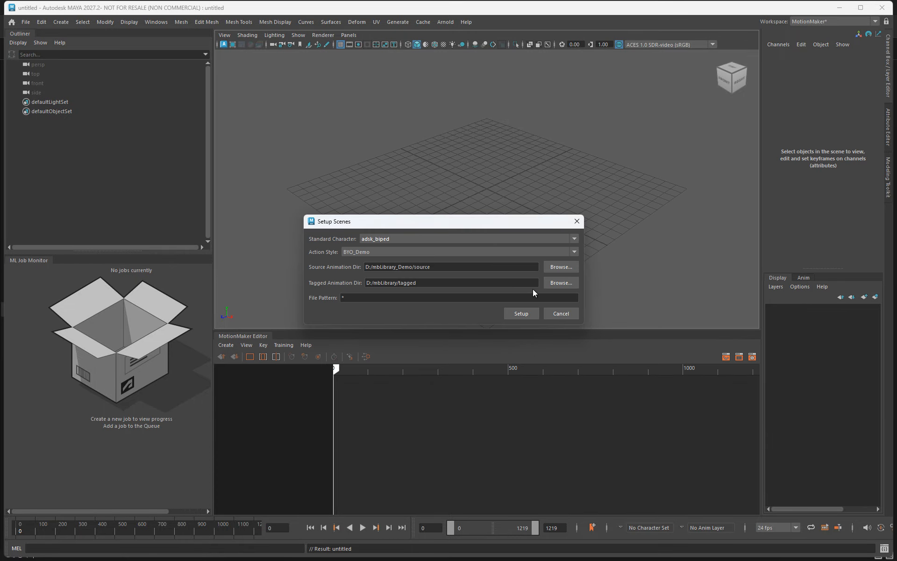
Set the tagged animation directory to D:/mbLibrary_Demo/tagged and run the scene setup.
left_click(561, 282)
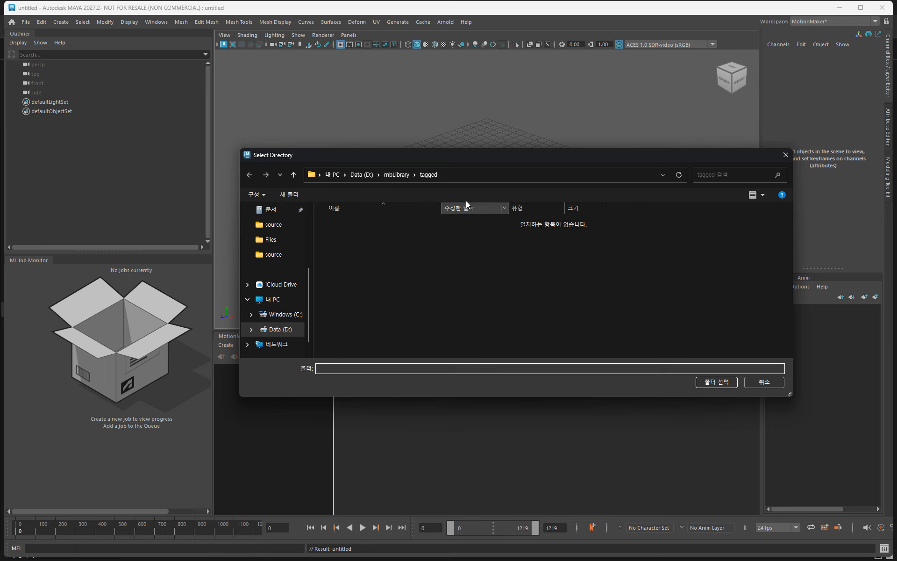
left_click(363, 174)
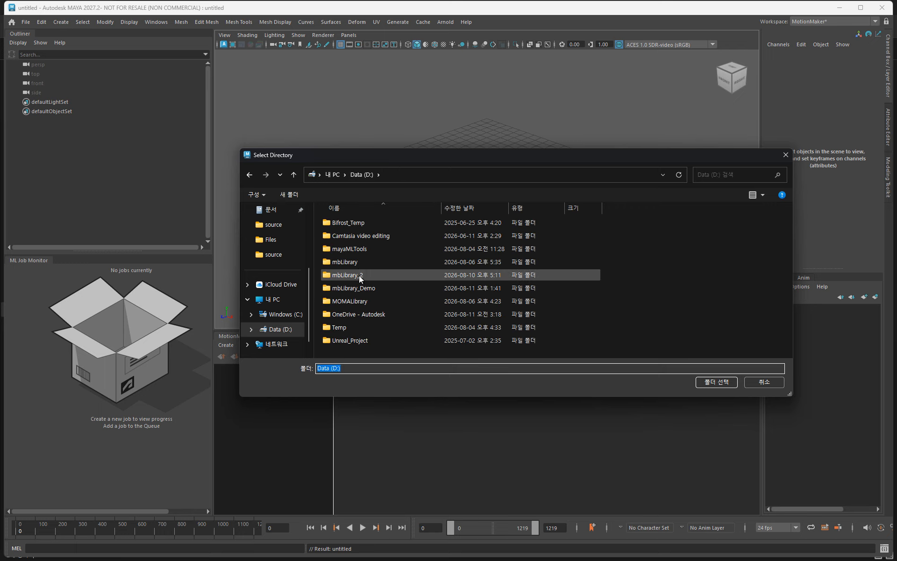
double_click(367, 286)
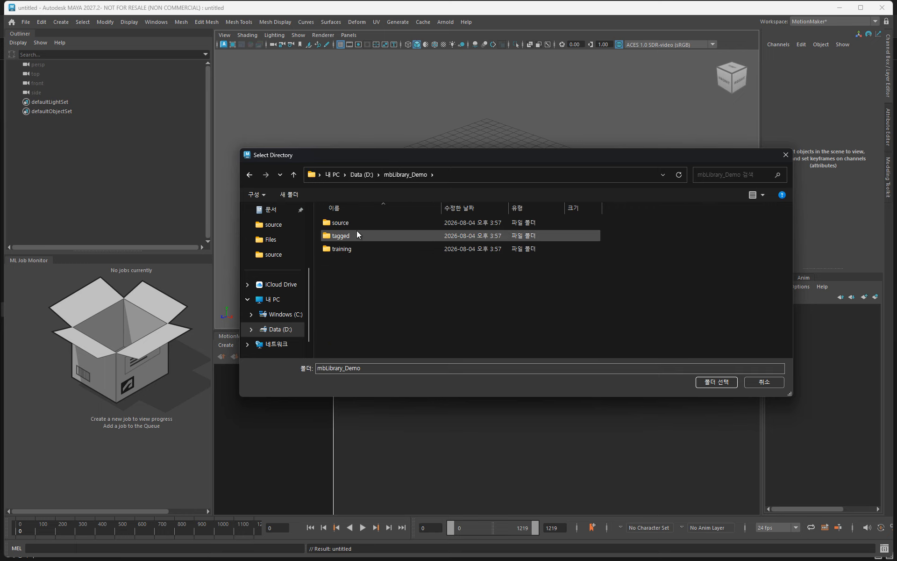
left_click(357, 233)
left_click(703, 383)
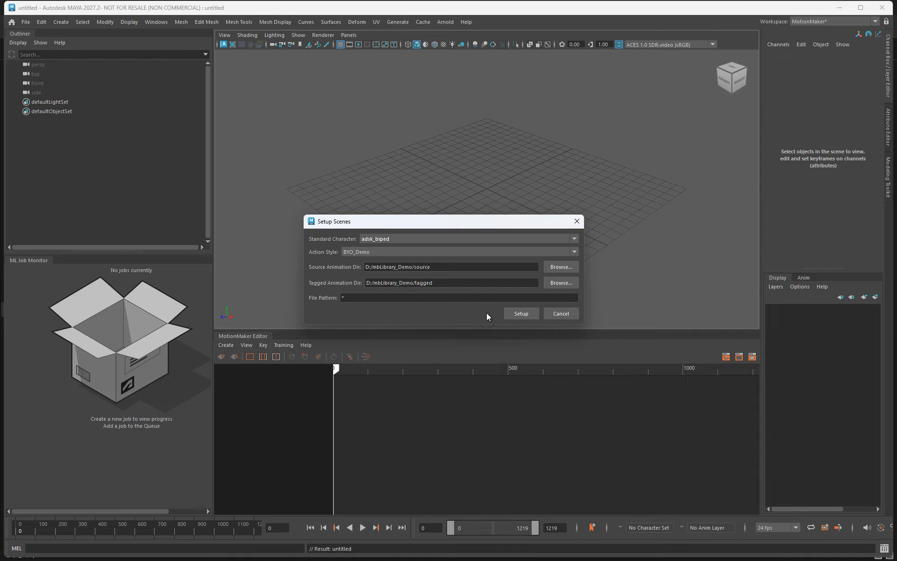
left_click(521, 313)
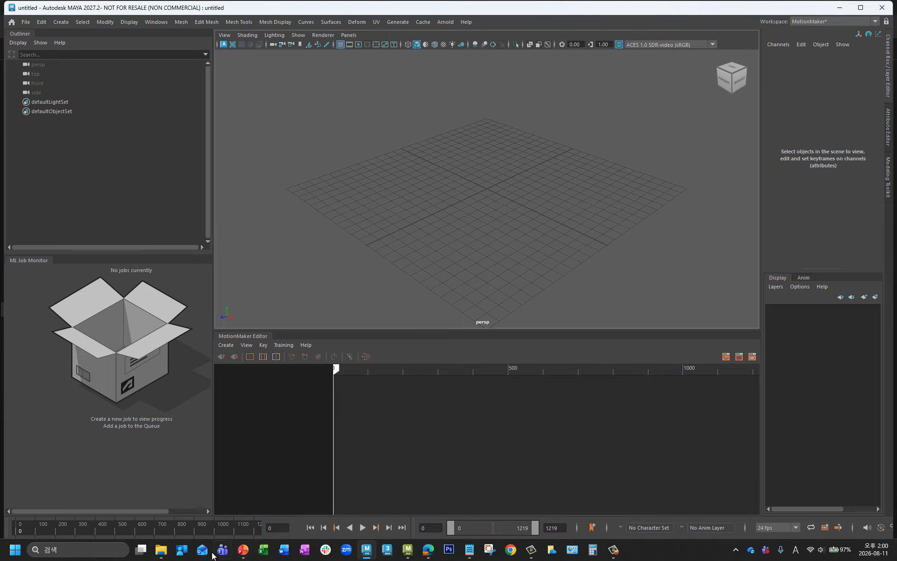
Switch to File Explorer, move the front job console window aside to read its output, and return to Maya.
left_click(161, 550)
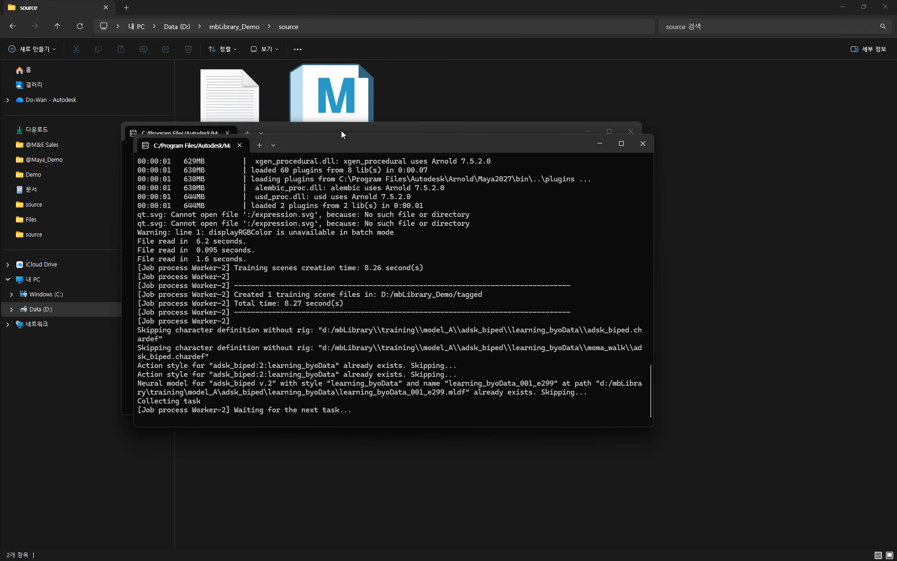
left_click_drag(341, 139, 413, 146)
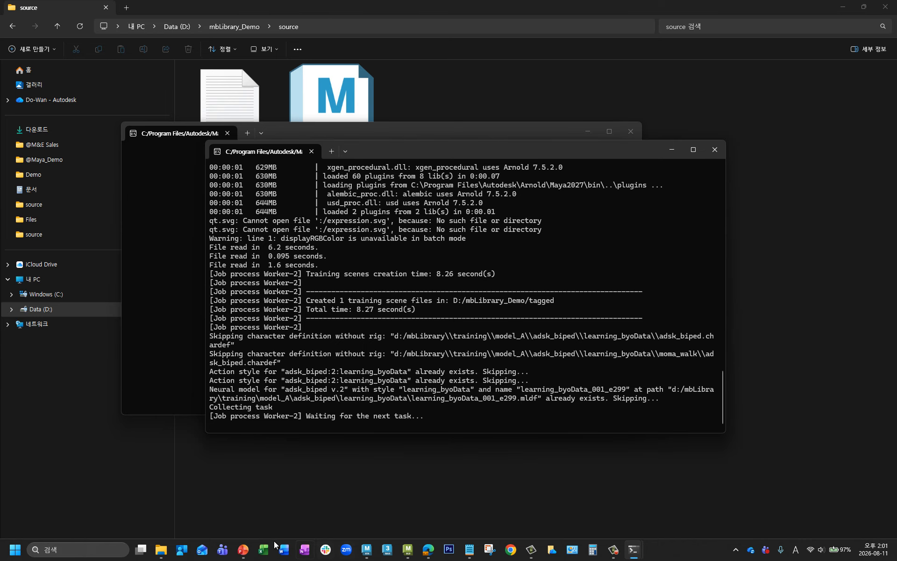
left_click(372, 554)
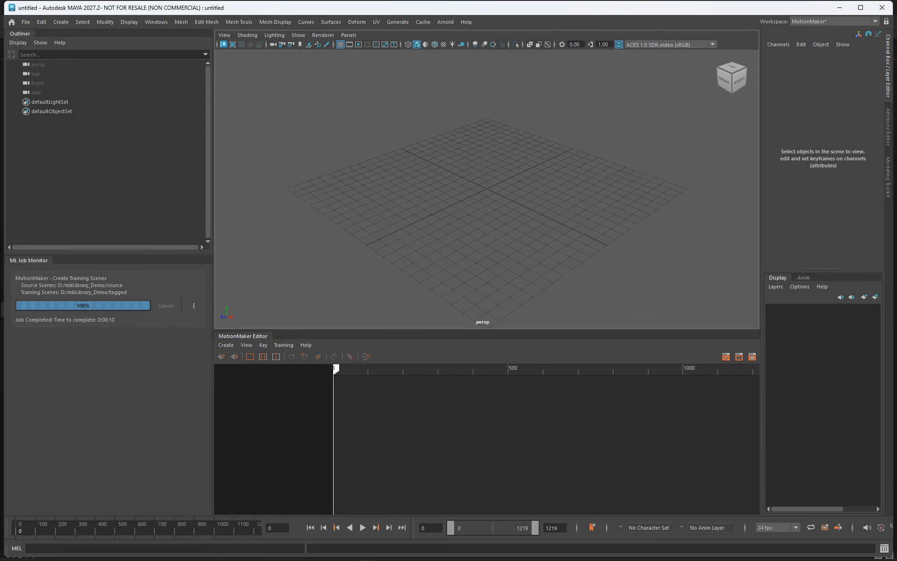
Switch to File Explorer to look at the files in the mbLibrary_Demo tagged folder, and return to Maya.
mouse_move(161, 550)
left_click(163, 501)
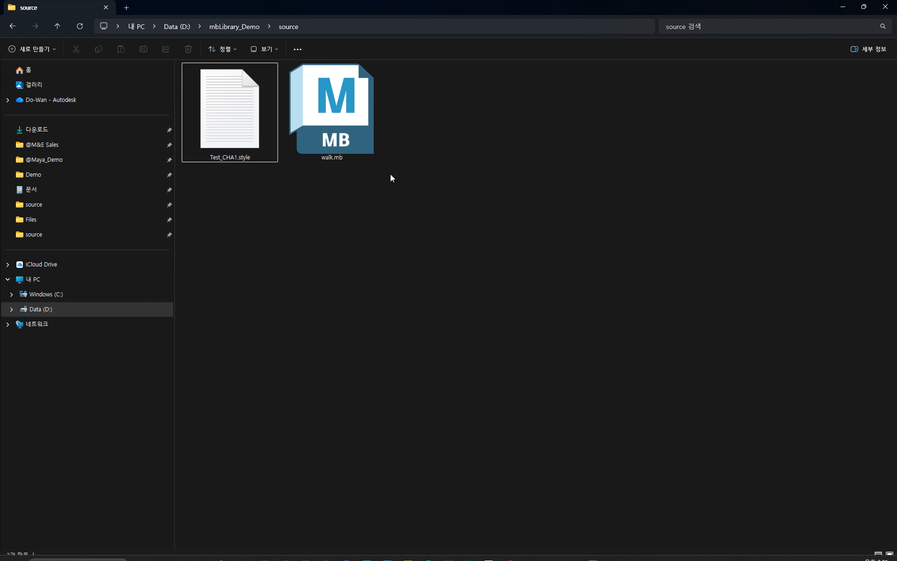
left_click(240, 29)
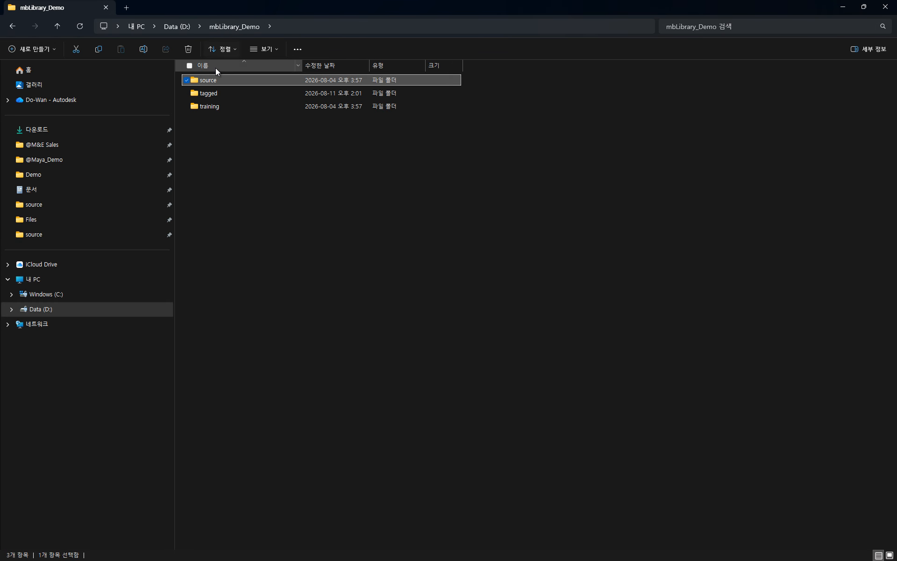
double_click(215, 94)
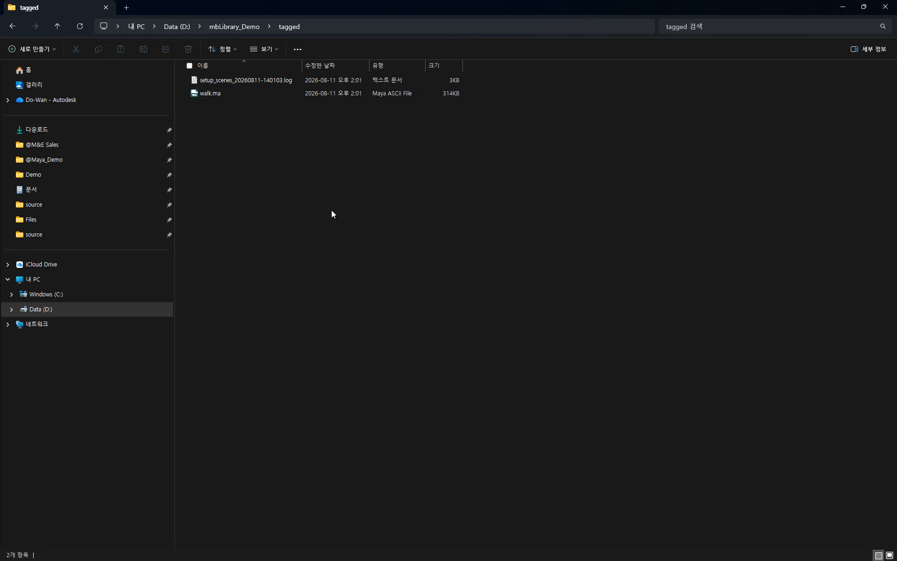
mouse_move(366, 550)
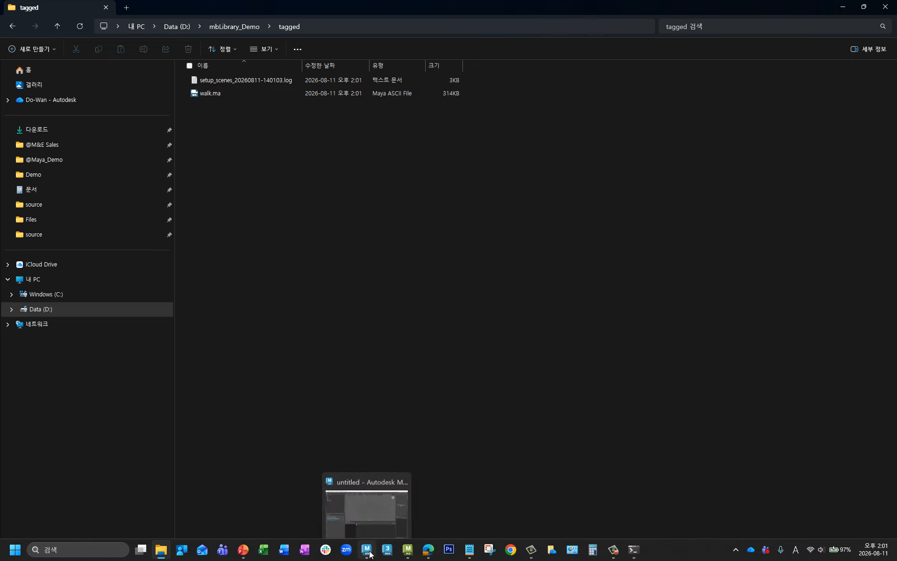
left_click(366, 509)
left_click(280, 347)
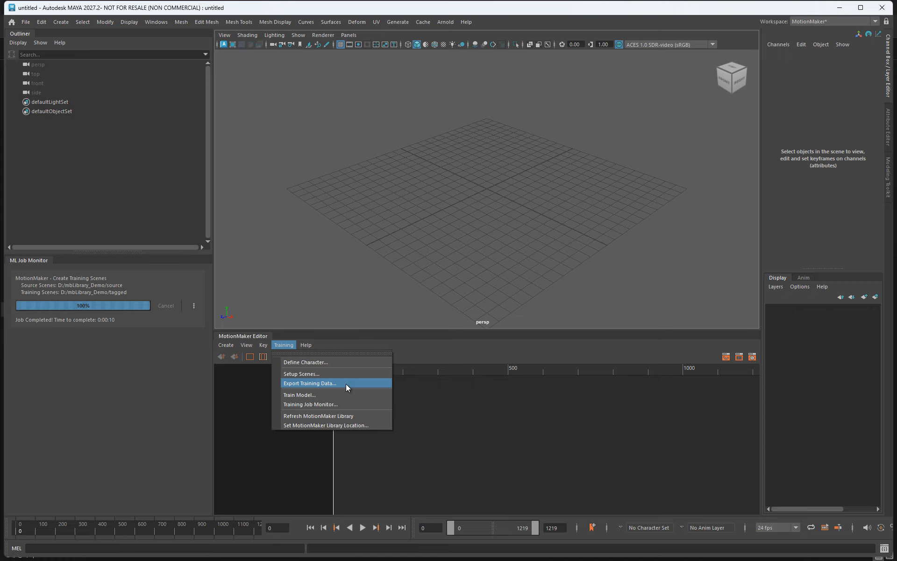
left_click(365, 257)
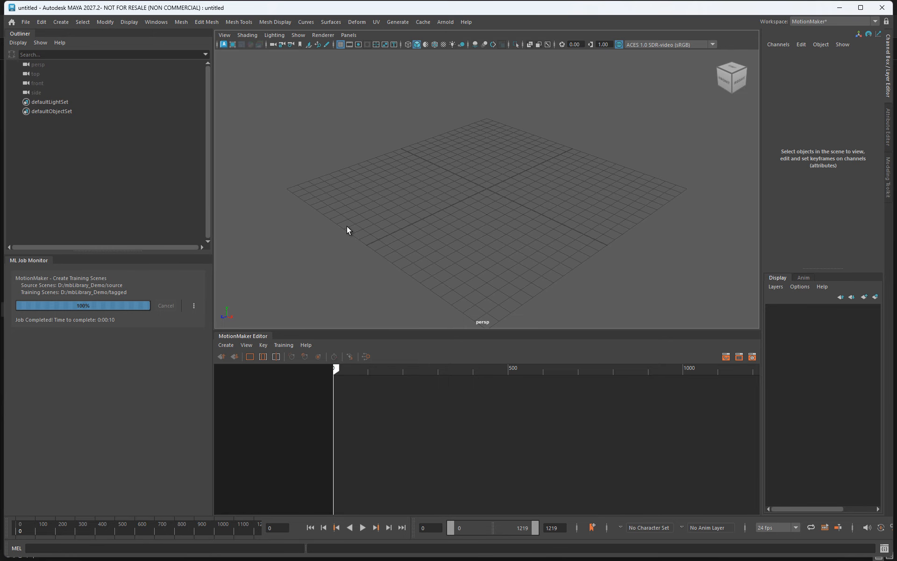
Open the scene walk.ma from D:\mbLibrary_Demo\tagged.
left_click(26, 22)
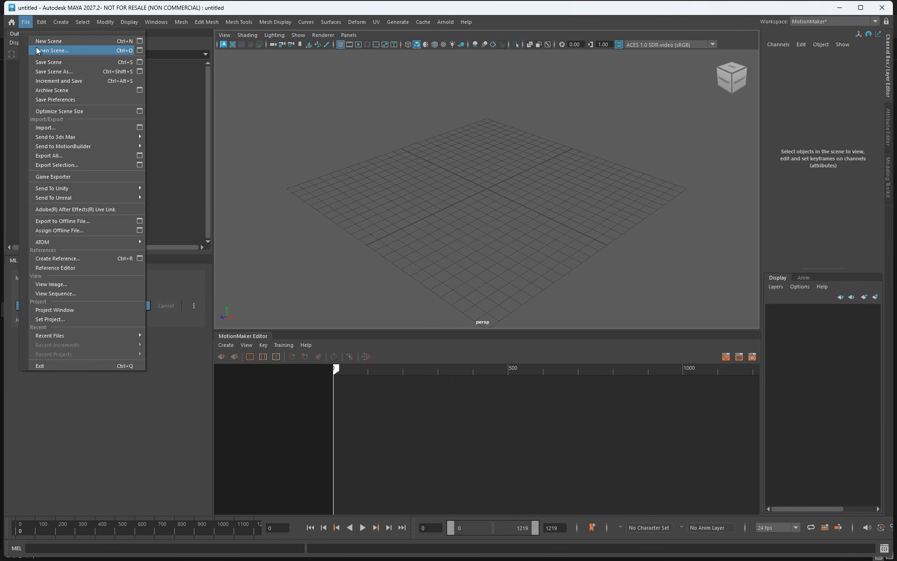
left_click(36, 47)
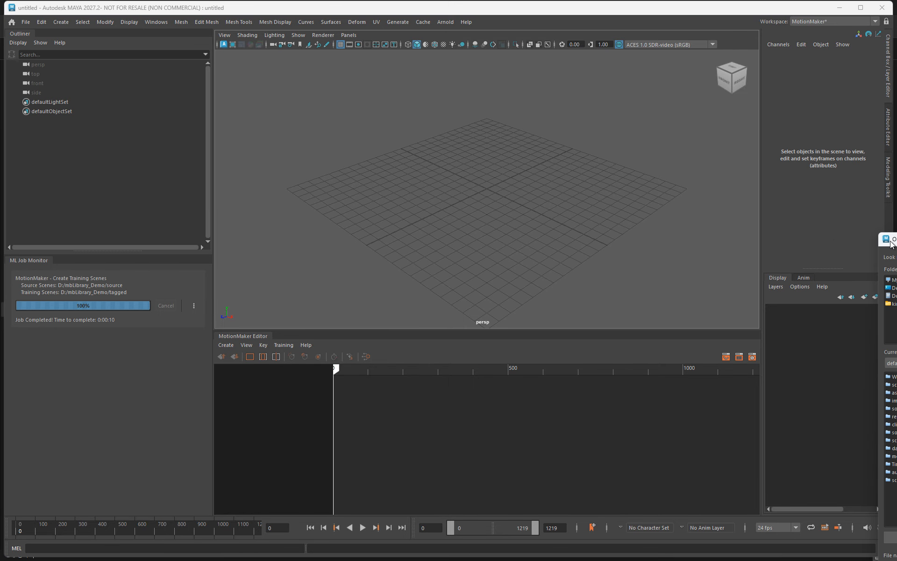
left_click_drag(890, 241, 177, 113)
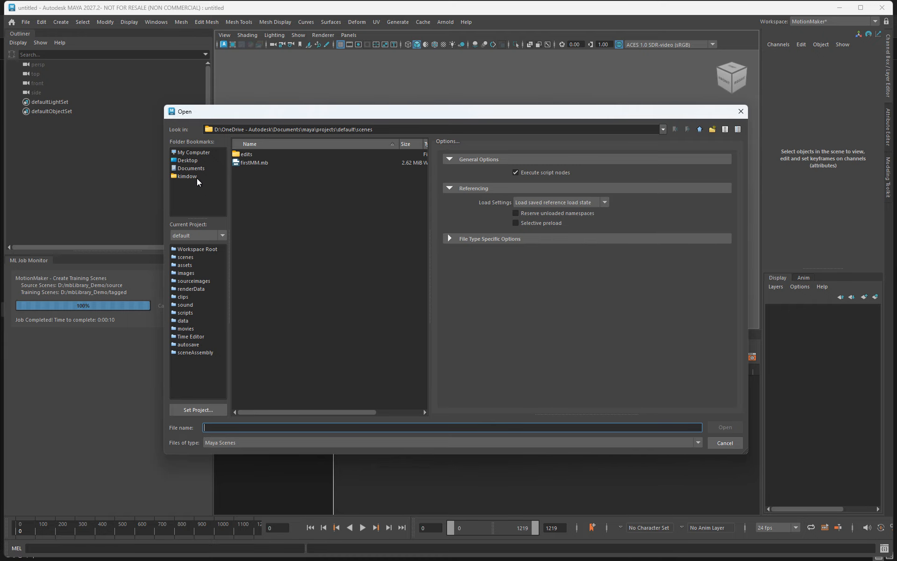
left_click(193, 153)
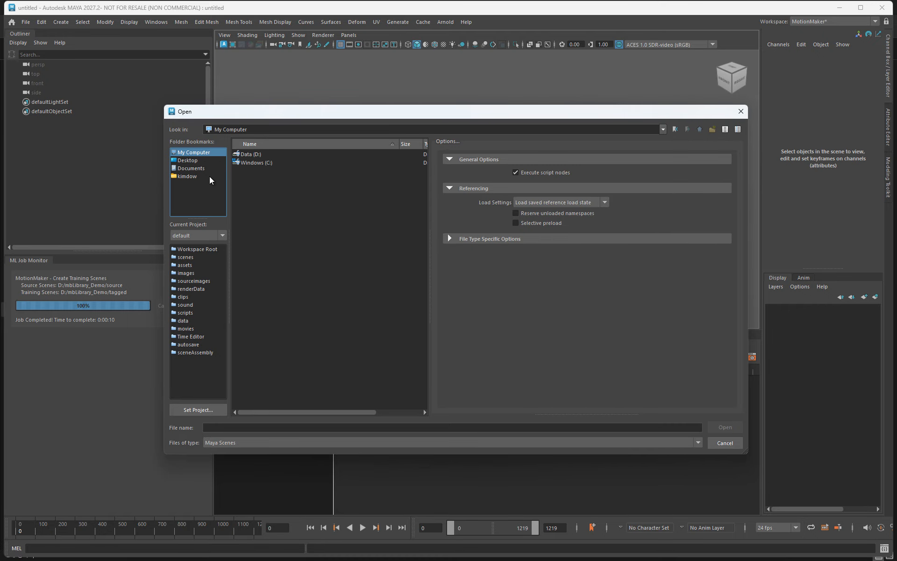
double_click(253, 162)
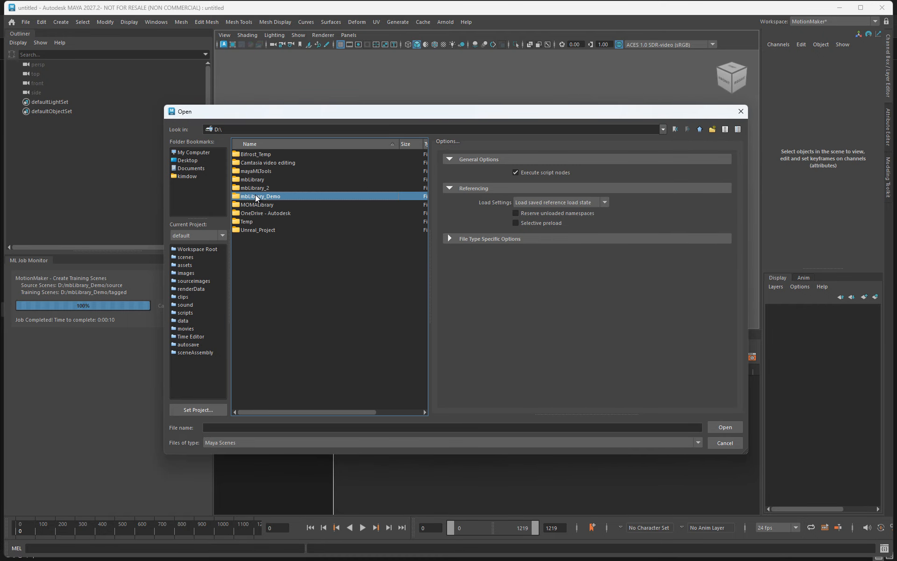
double_click(256, 196)
double_click(247, 163)
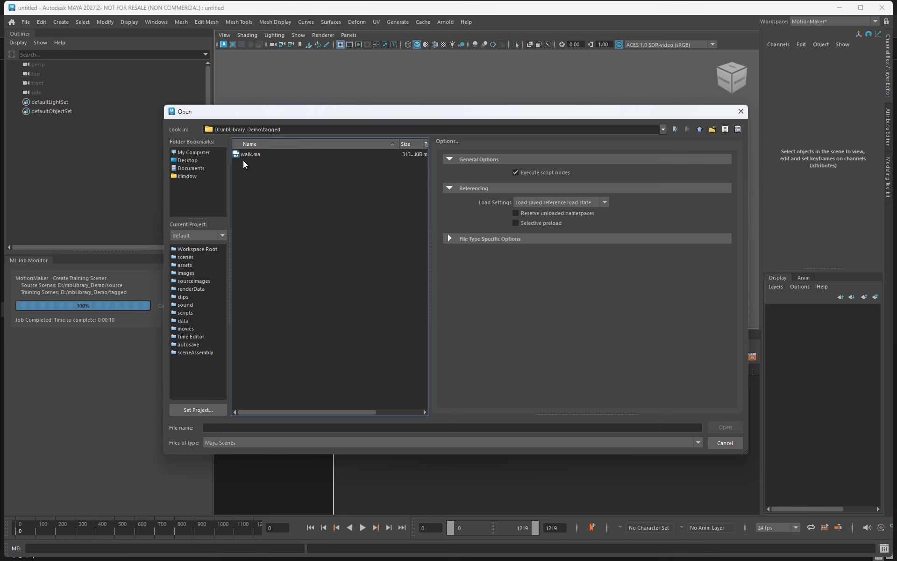
left_click(244, 154)
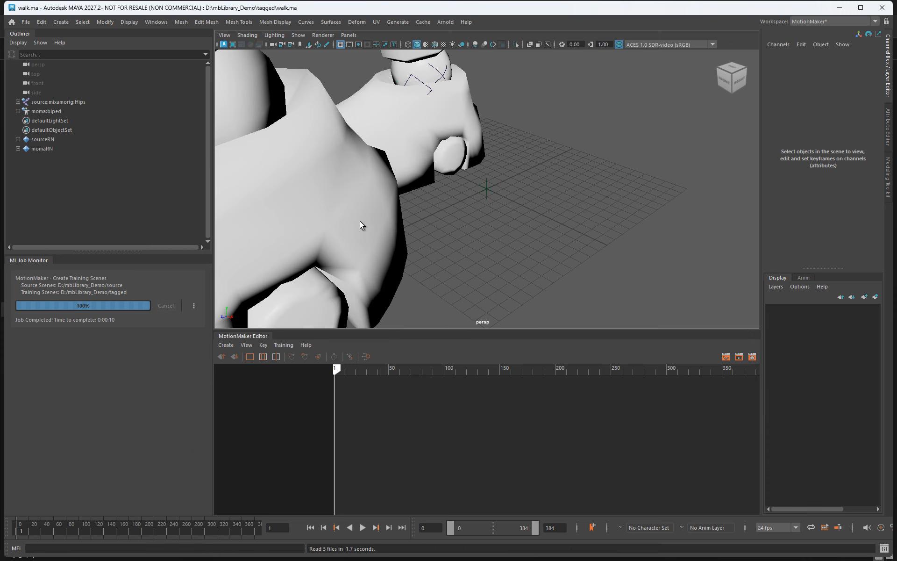
Frame the whole scene in the viewport and select moma:biped to show its tracks in the MotionMaker Editor.
key("a")
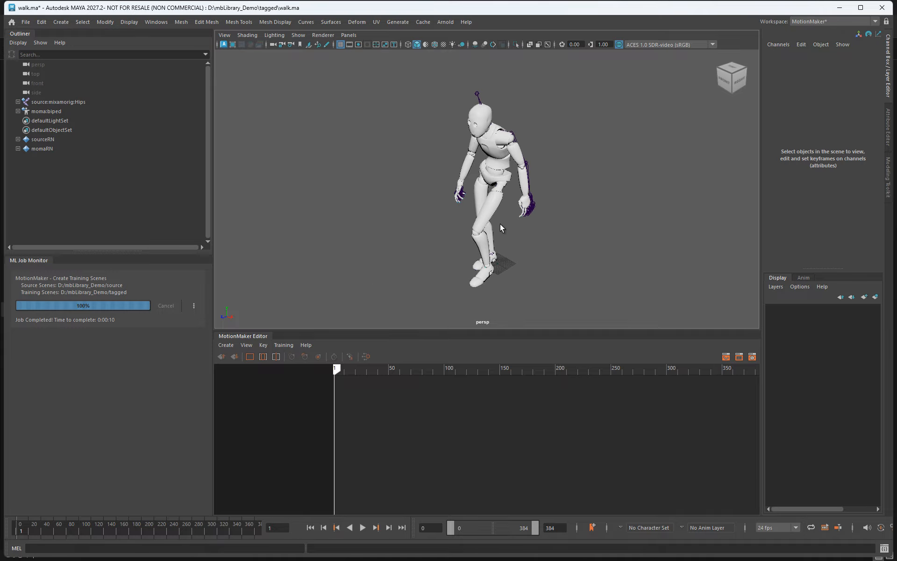
left_click(80, 111)
left_click_drag(421, 220, 529, 230, "alt")
right_click_drag(529, 229, 451, 224, "alt")
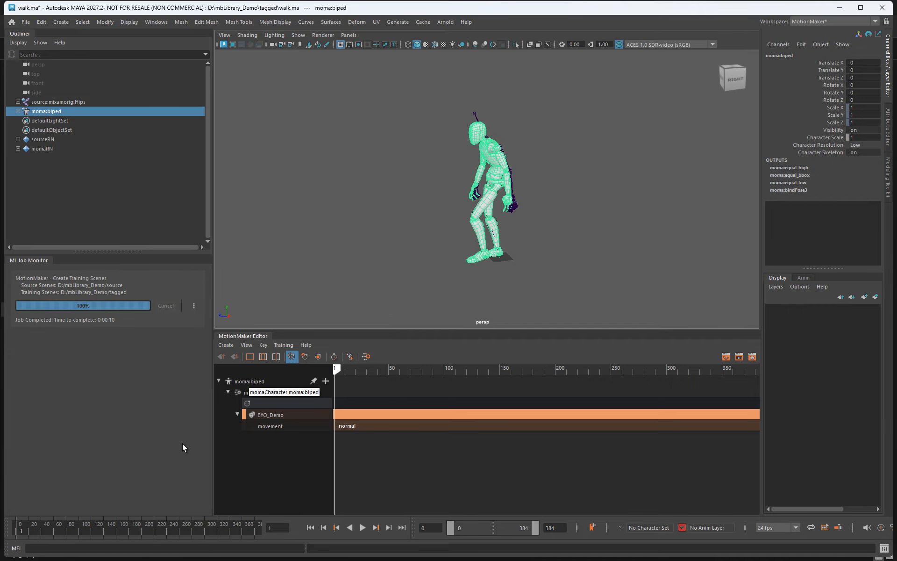
Play the walk animation and scrub the timeline to frame 175, examining the moving biped and source skeleton from the side.
key("alt+v")
left_click(37, 526)
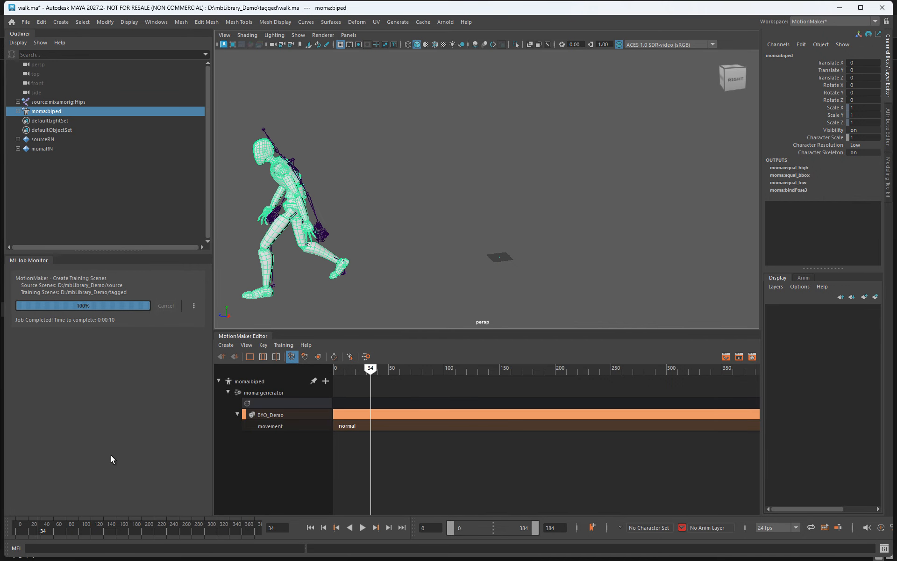
middle_click_drag(441, 273, 514, 257, "alt")
left_click_drag(451, 255, 413, 255, "alt")
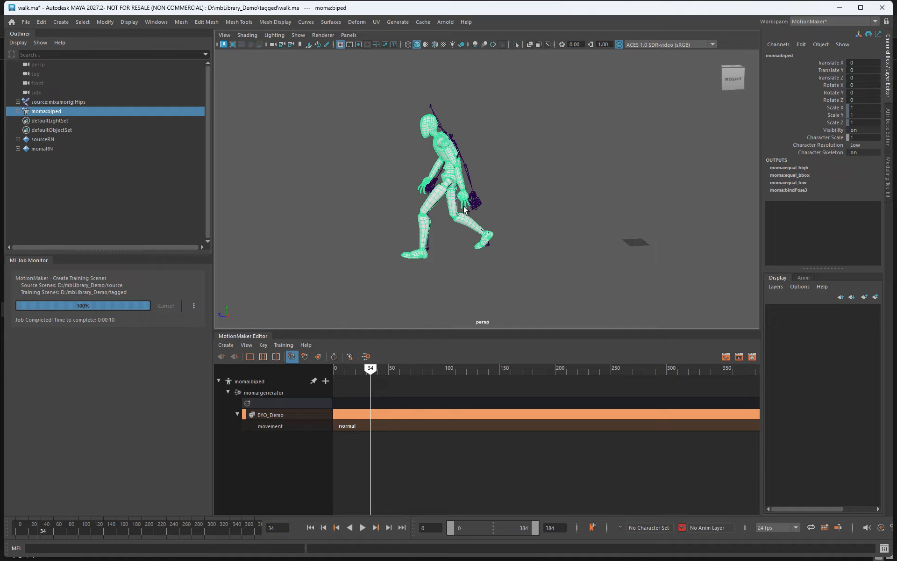
right_click_drag(548, 239, 343, 220, "alt")
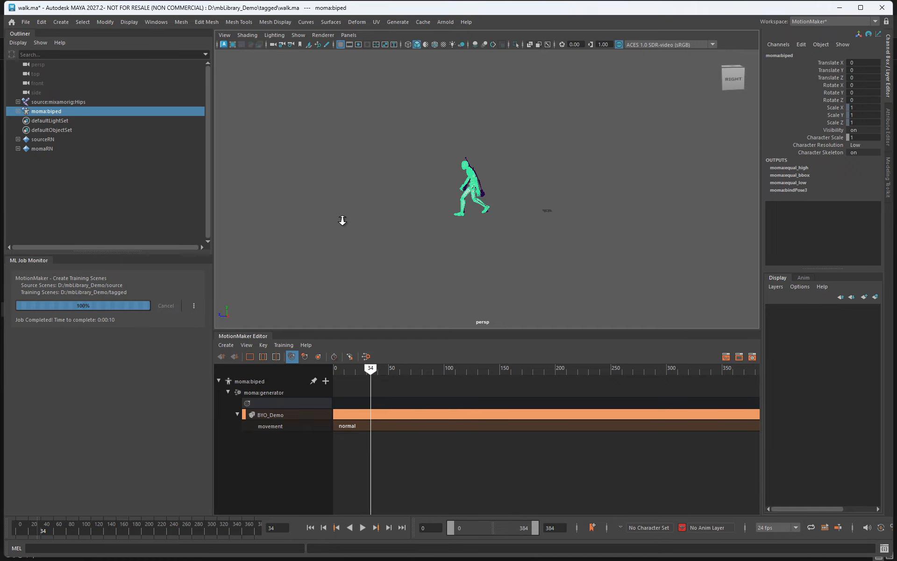
middle_click_drag(462, 226, 642, 233, "alt")
right_click_drag(583, 236, 526, 241, "alt")
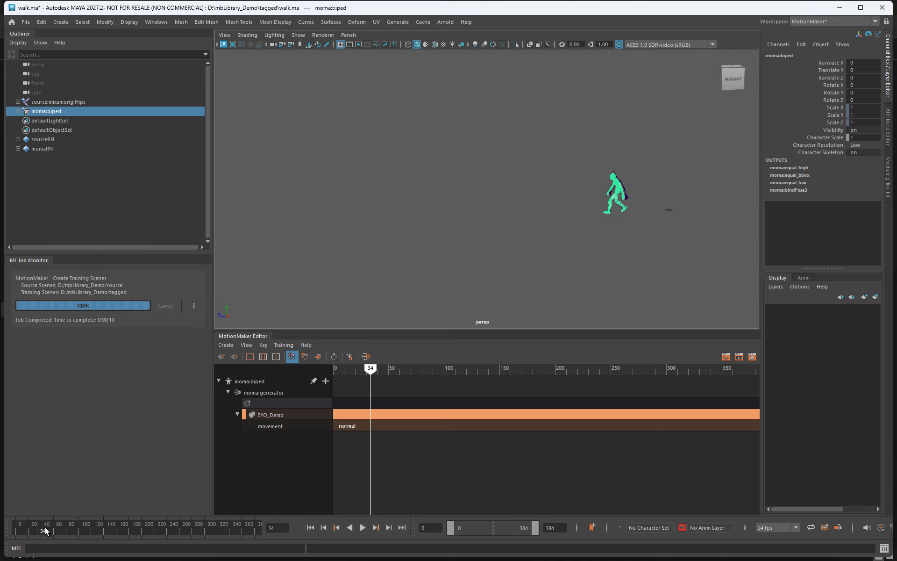
left_click_drag(44, 527, 126, 527)
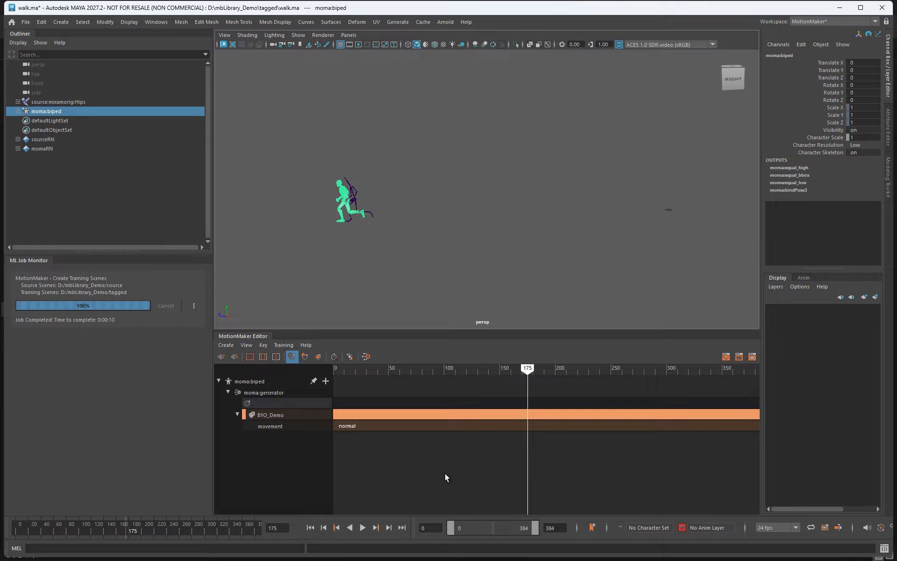
Examine the action tag options on the BYO_Demo movement track around frames 175 and 190, and scrub forward to frame 252.
right_click(530, 427)
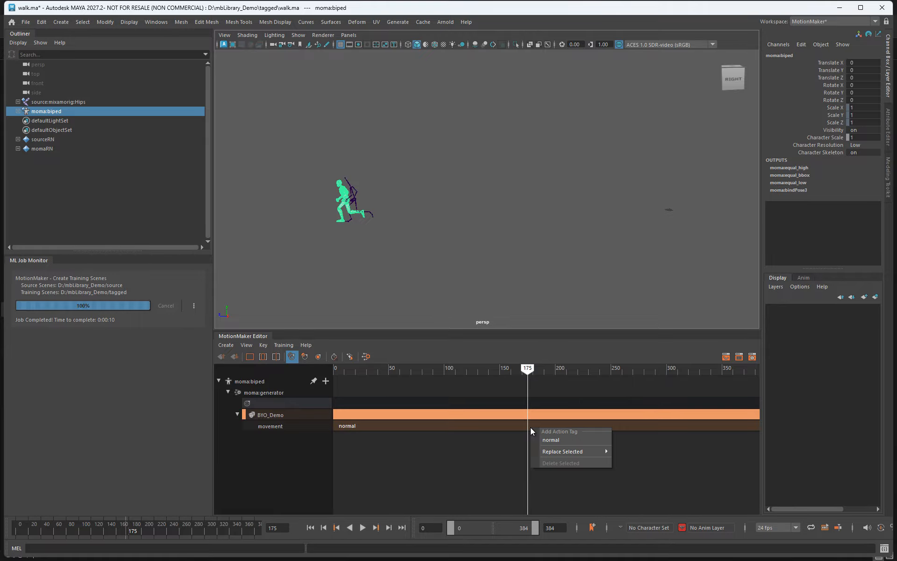
left_click(402, 466)
mouse_move(135, 530)
left_mouse_down()
mouse_move(127, 532)
mouse_move(135, 532)
left_mouse_up()
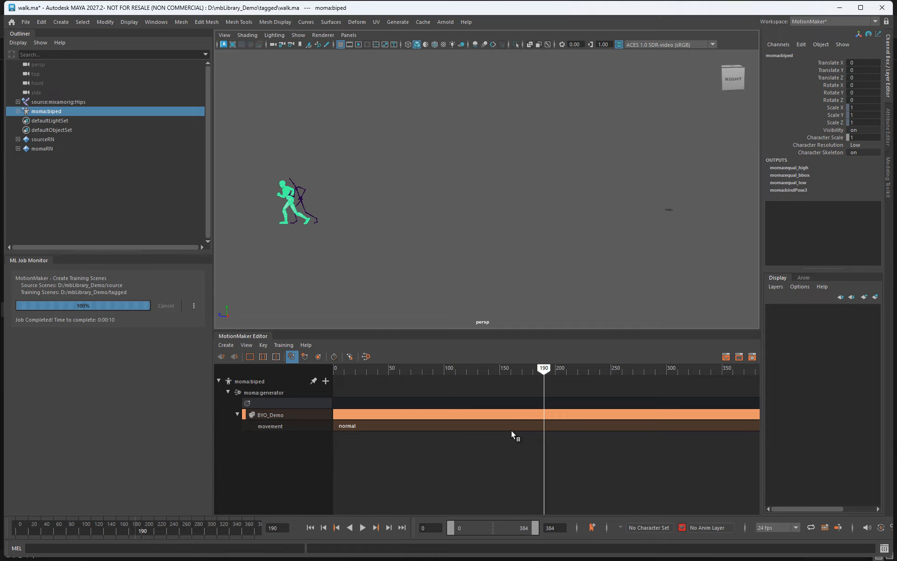
right_click(542, 421)
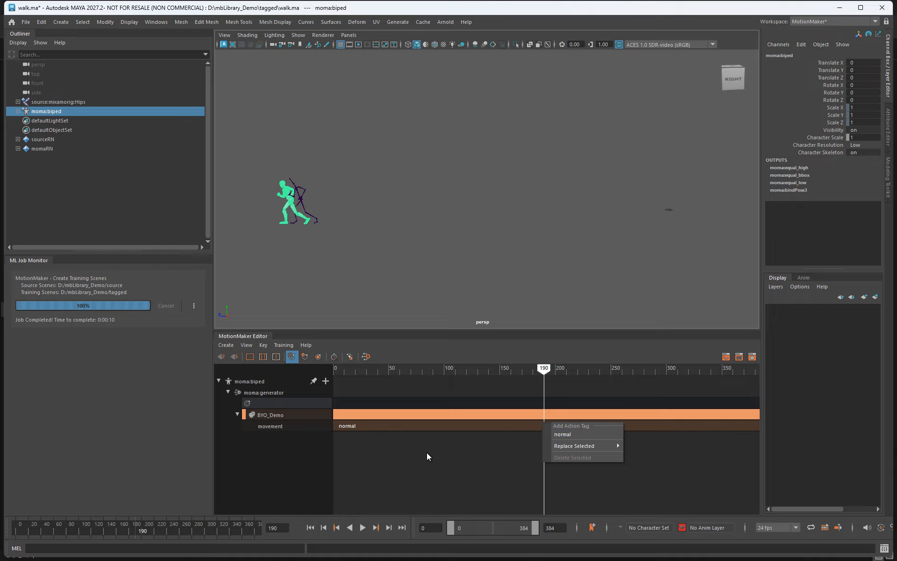
left_click(155, 529)
left_click_drag(148, 530, 177, 531)
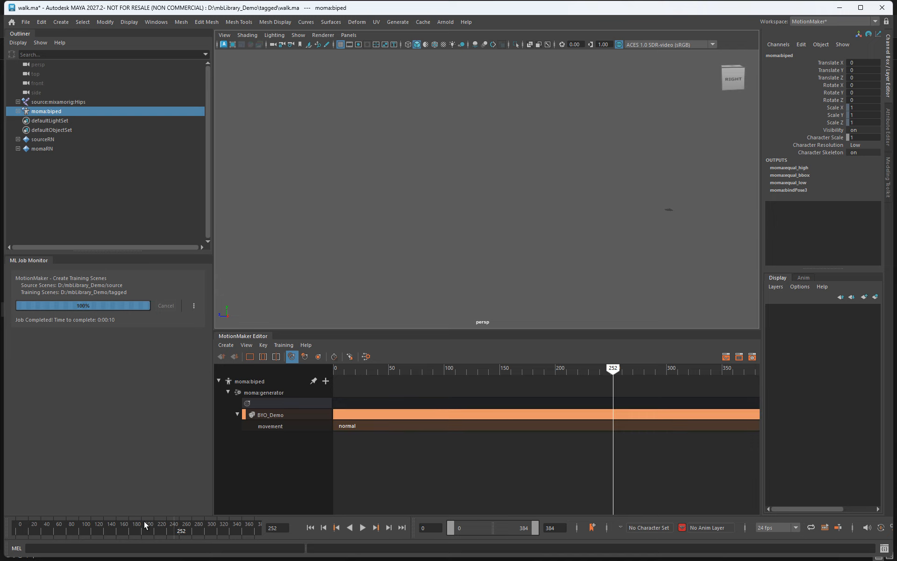
Return the timeline to frame 0 and bring the biped closer to the centre of the viewport.
left_click_drag(132, 529, 7, 538)
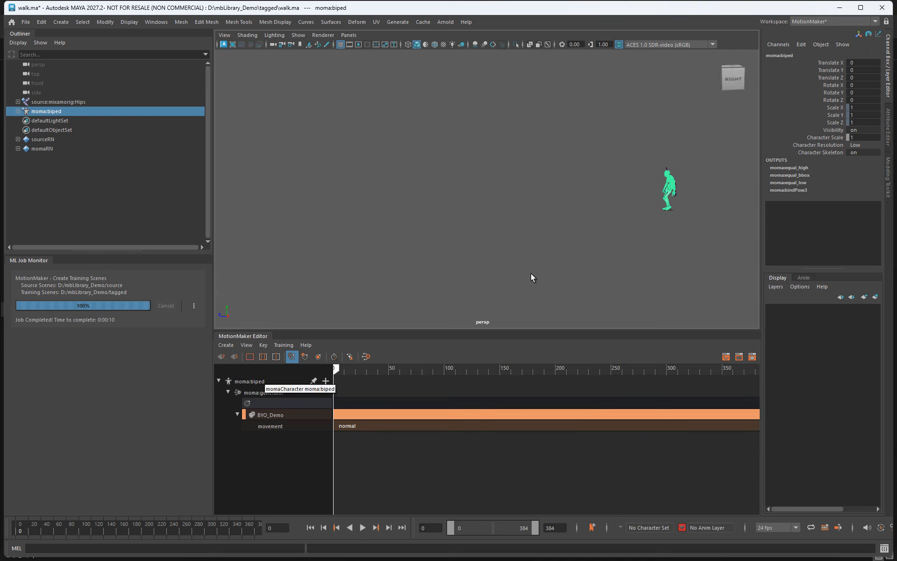
middle_click_drag(612, 198, 463, 245, "alt")
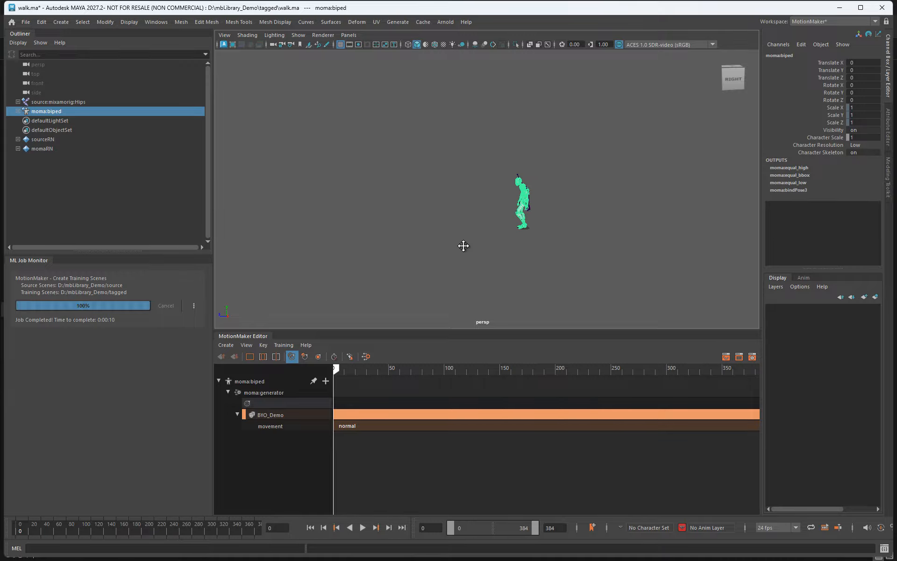
right_click_drag(463, 245, 639, 249, "alt")
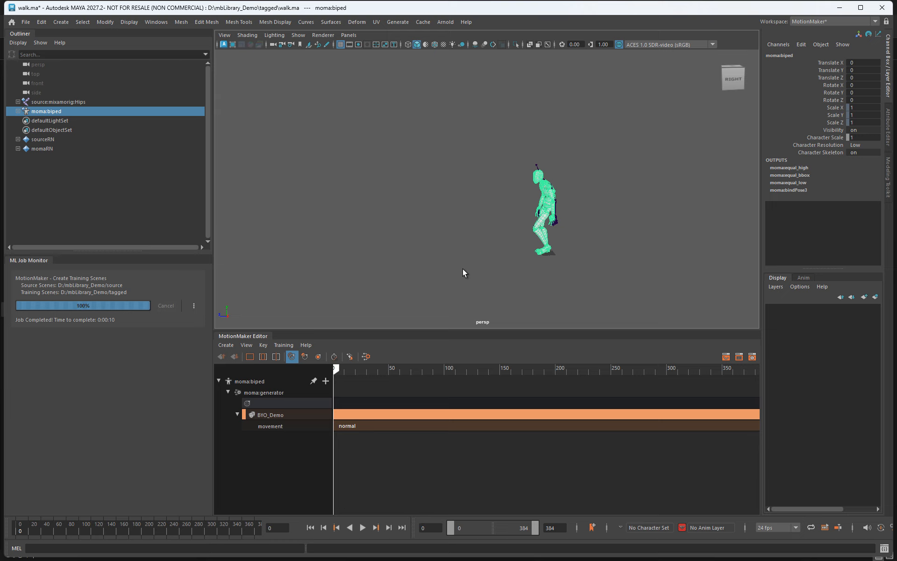
Export the training data from D:/mbLibrary_Demo/tagged to D:/mbLibrary_Demo/training at 24 fps.
left_click(284, 345)
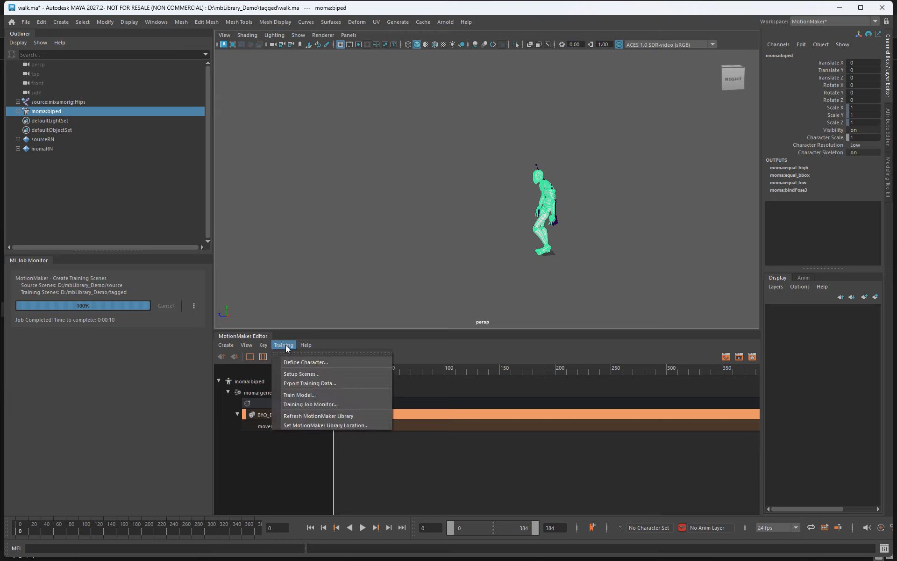
left_click(311, 384)
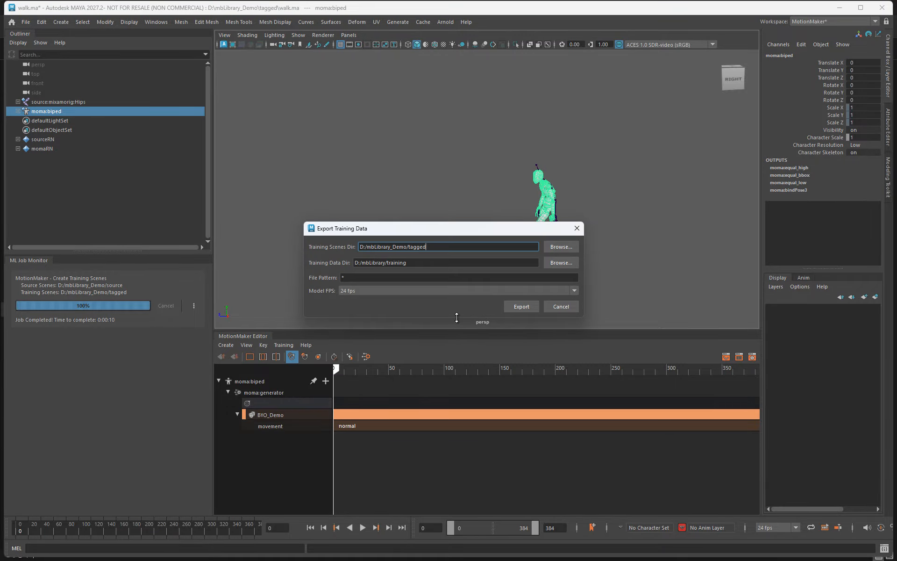
left_click(561, 262)
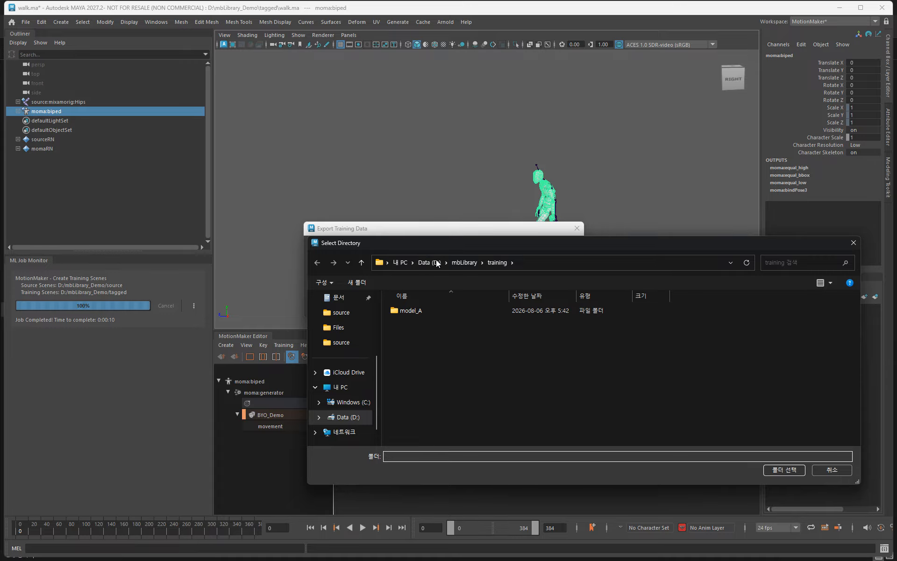
left_click(425, 265)
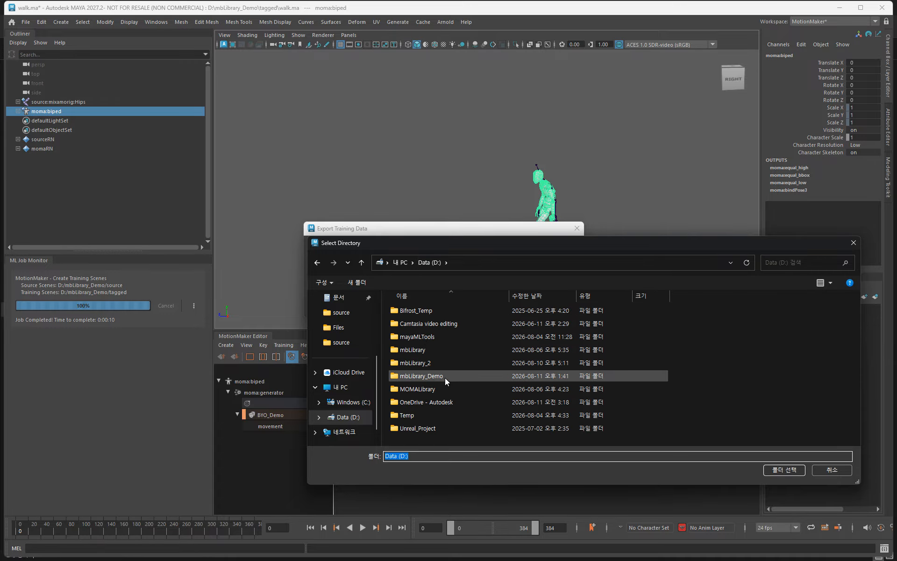
left_click(446, 376)
double_click(447, 376)
double_click(429, 336)
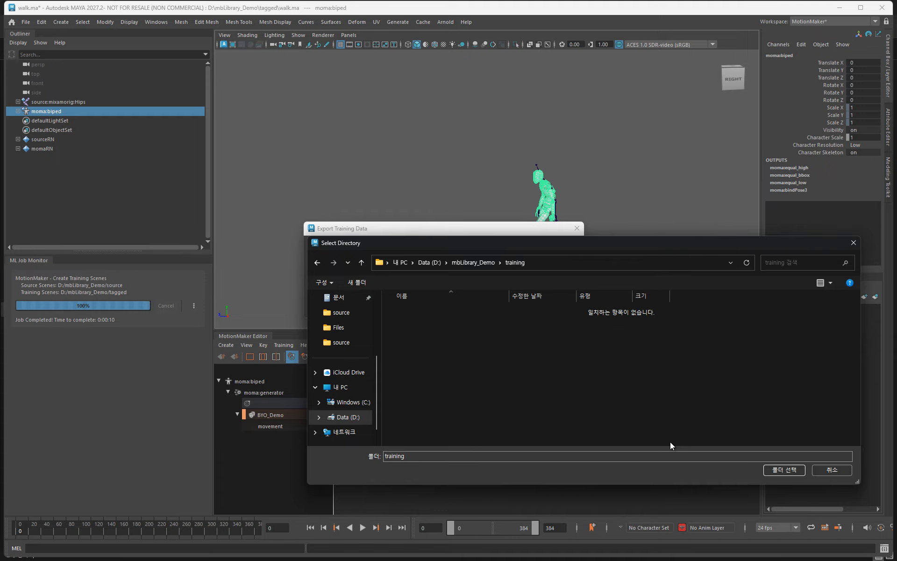
left_click(784, 470)
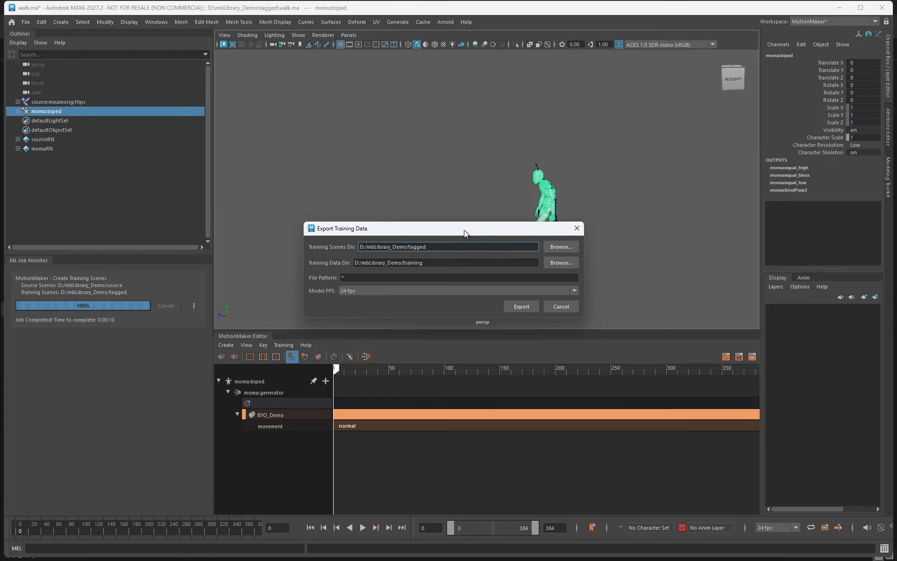
left_click_drag(464, 230, 370, 139)
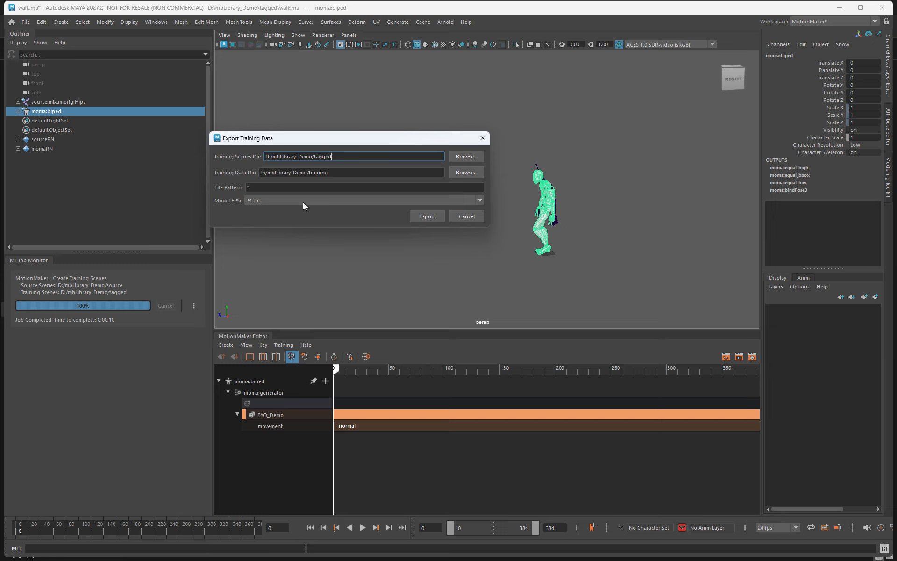
left_click(423, 215)
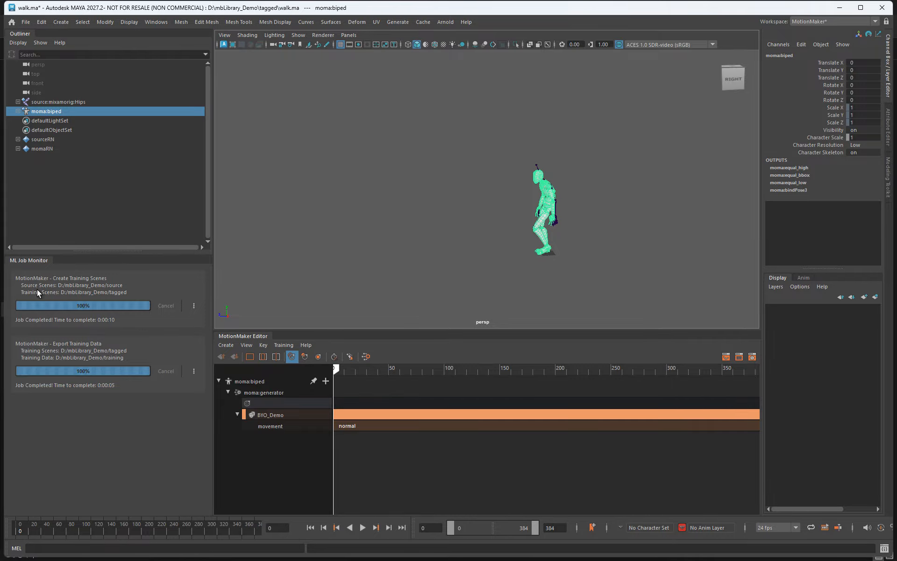
Switch to File Explorer and look through the exported files in mbLibrary_Demo\training\model_A\adsk_biped\BYO_Demo.
mouse_move(321, 560)
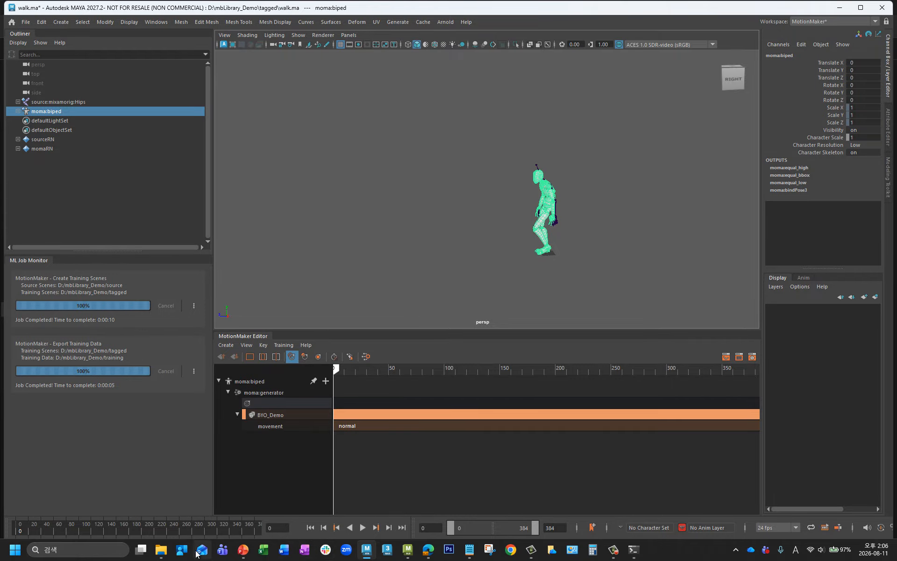
left_click(165, 554)
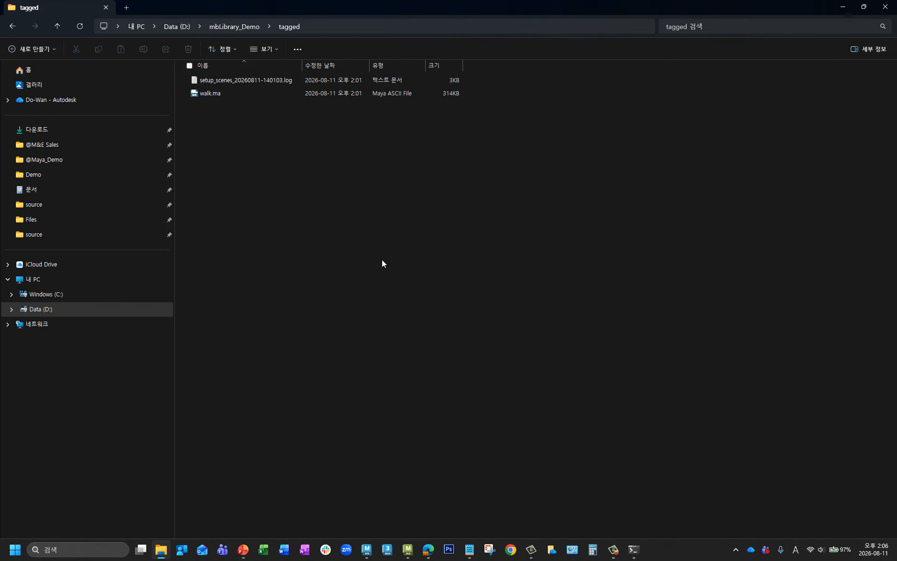
left_click(235, 27)
double_click(243, 108)
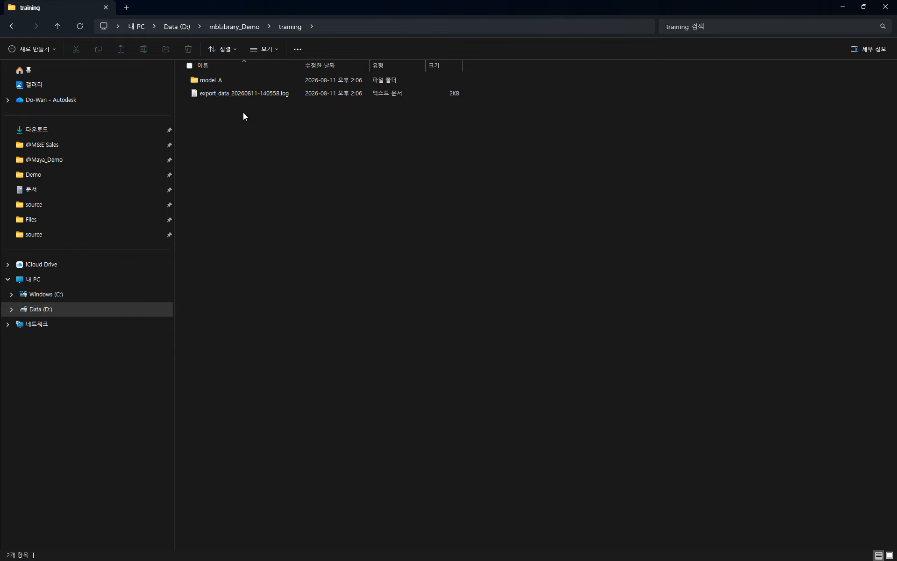
double_click(212, 80)
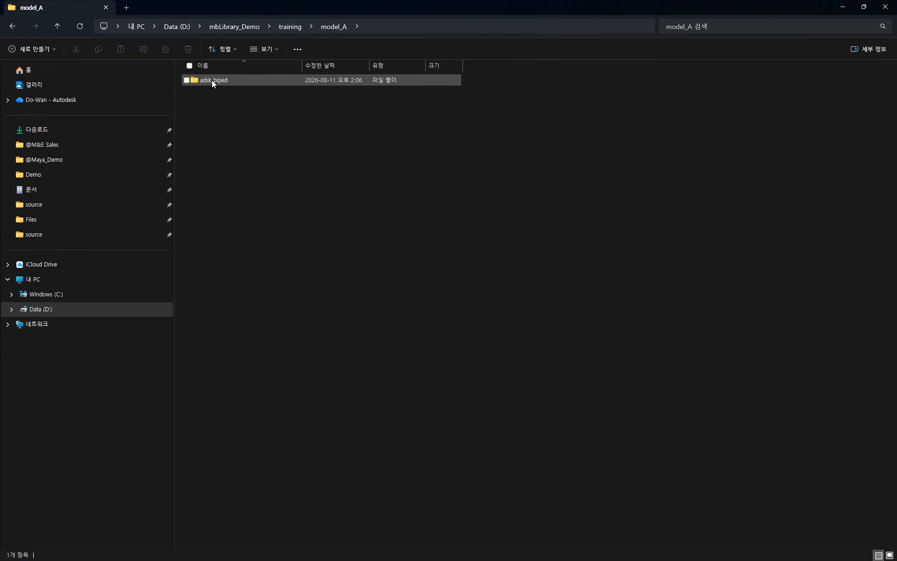
left_click(212, 80)
double_click(206, 82)
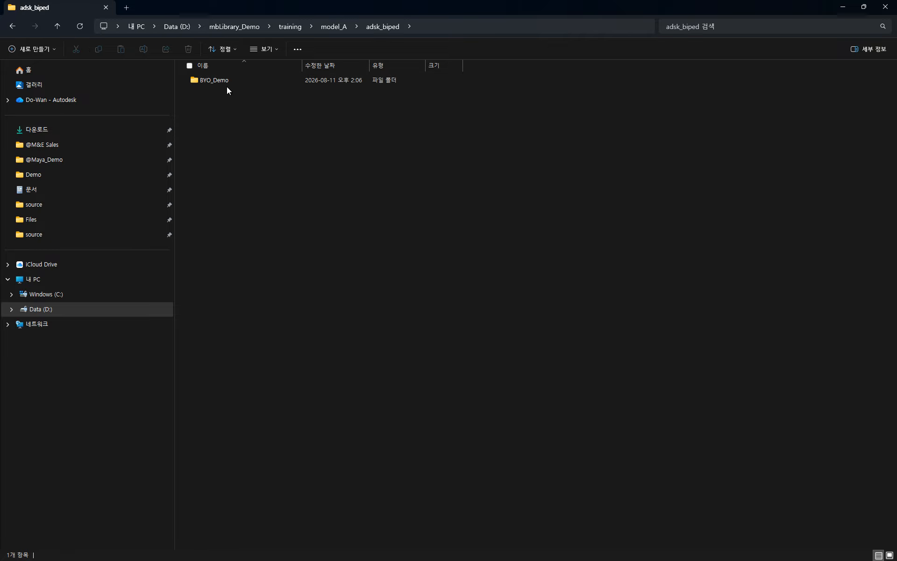
double_click(226, 83)
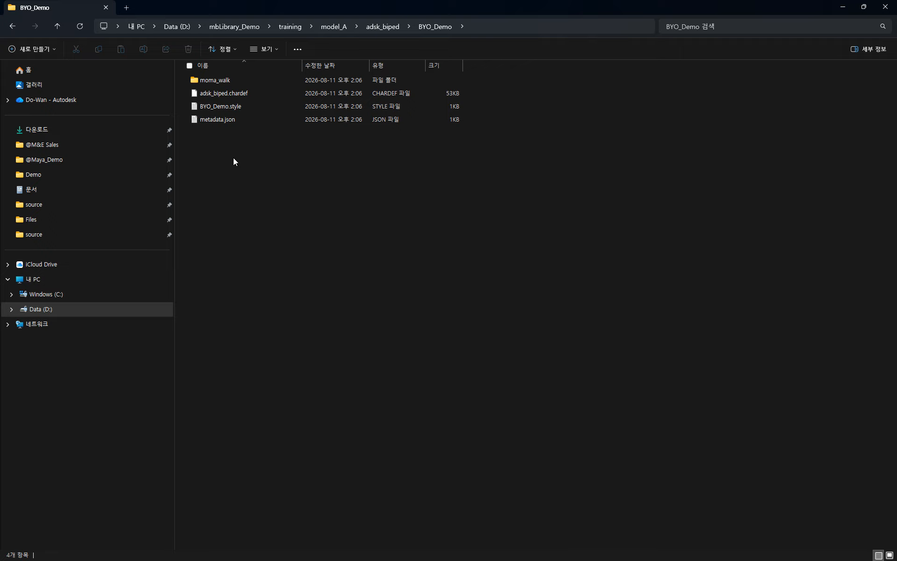
Switch back to Maya and open the Train MotionMaker Model settings.
mouse_move(239, 560)
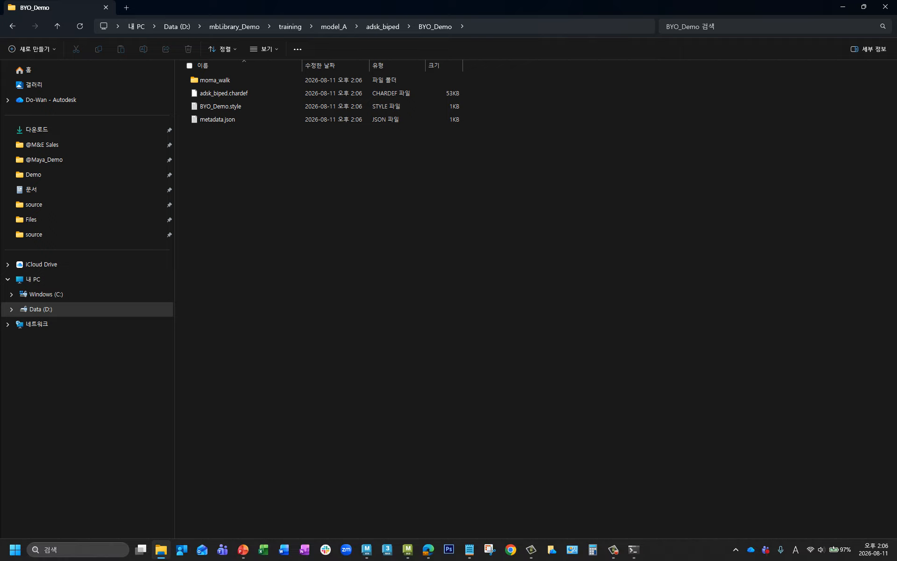
left_click(363, 553)
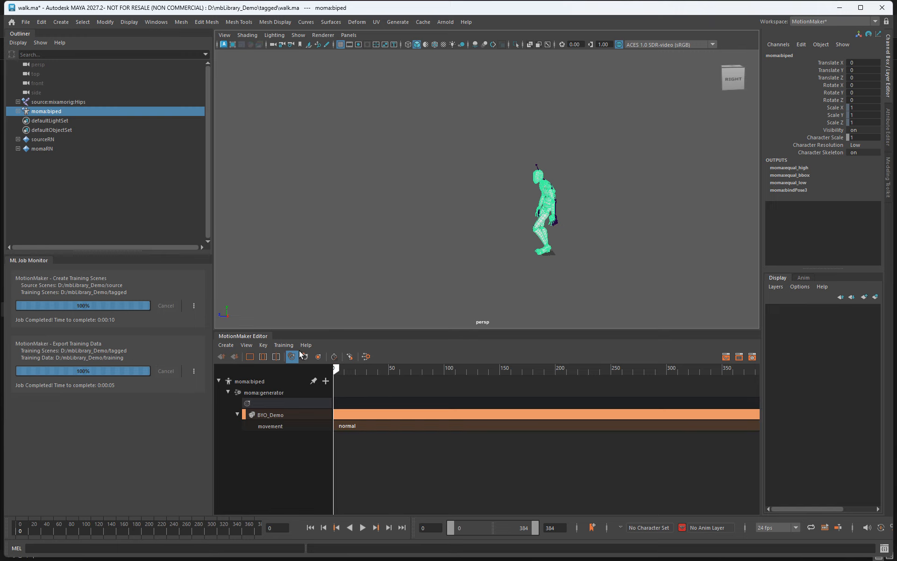
left_click(282, 346)
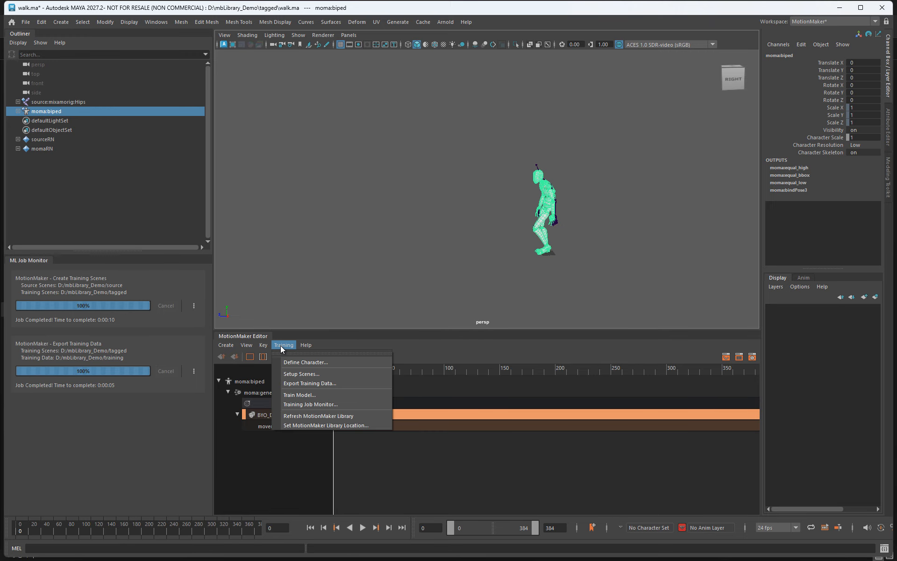
left_click(316, 395)
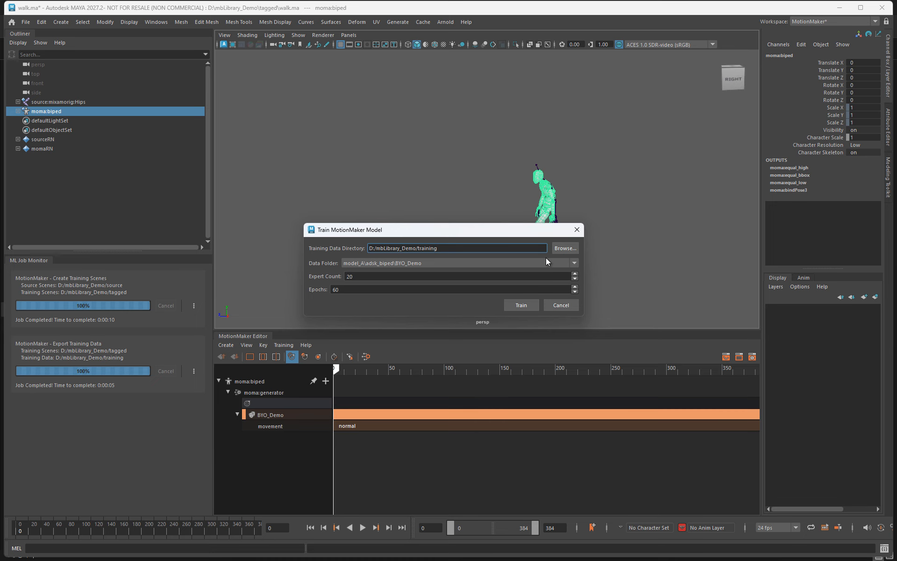
left_click(559, 249)
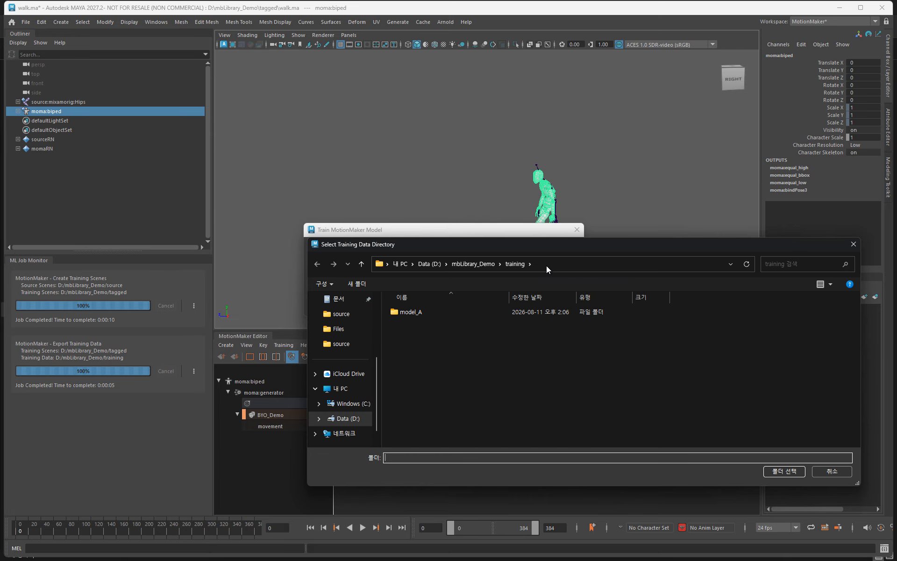
left_click(435, 264)
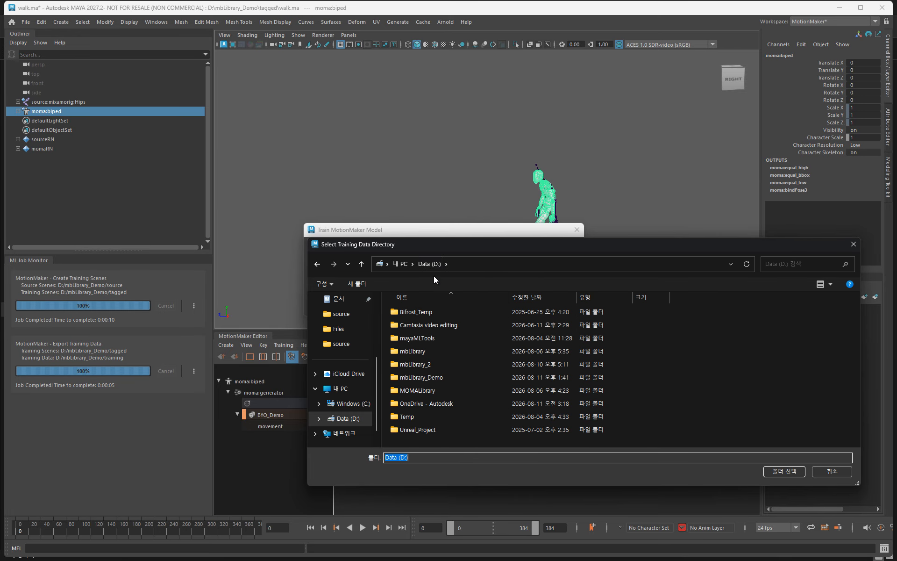
left_click(829, 468)
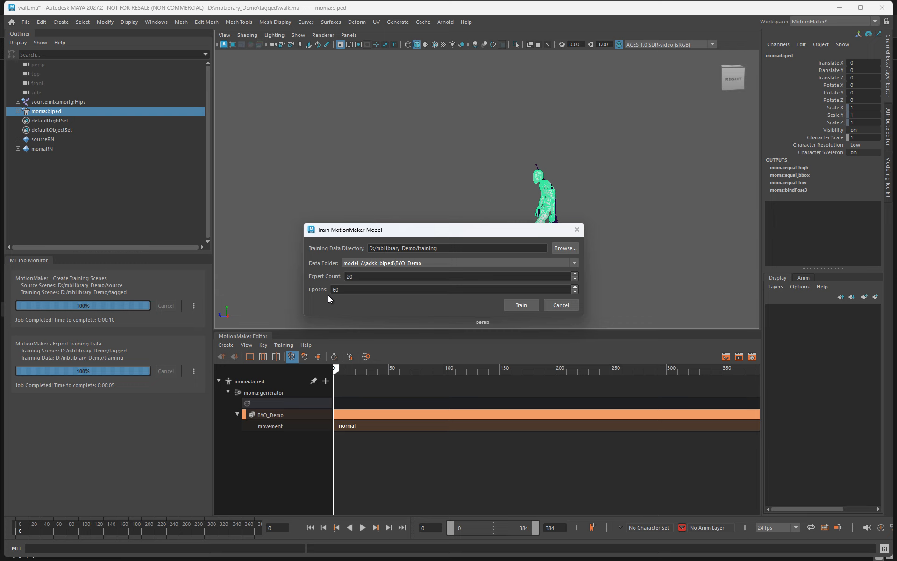
Set the Expert Count to 4 and the Epochs to 60, and start training on the BYO_Demo data folder.
left_click(381, 277)
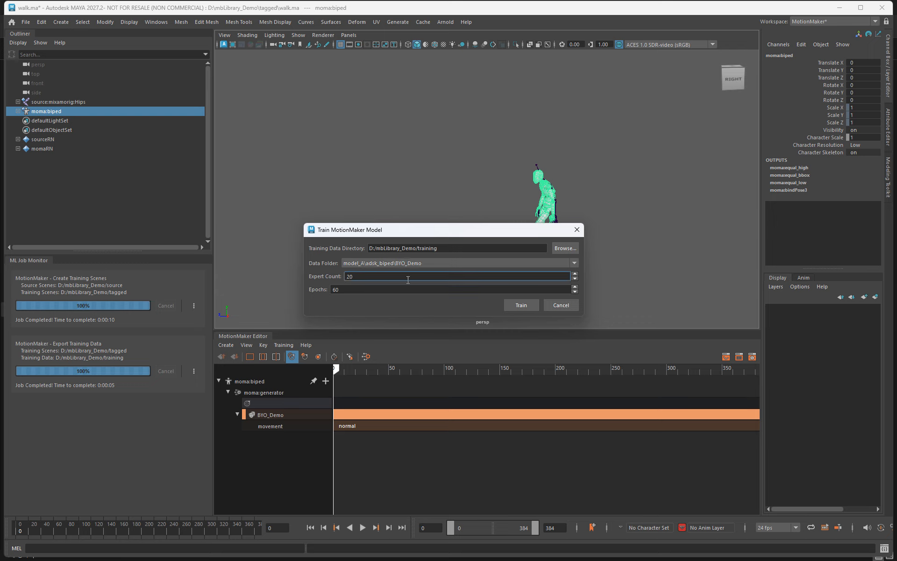
left_click_drag(408, 279, 306, 278)
type("4")
left_click(368, 286)
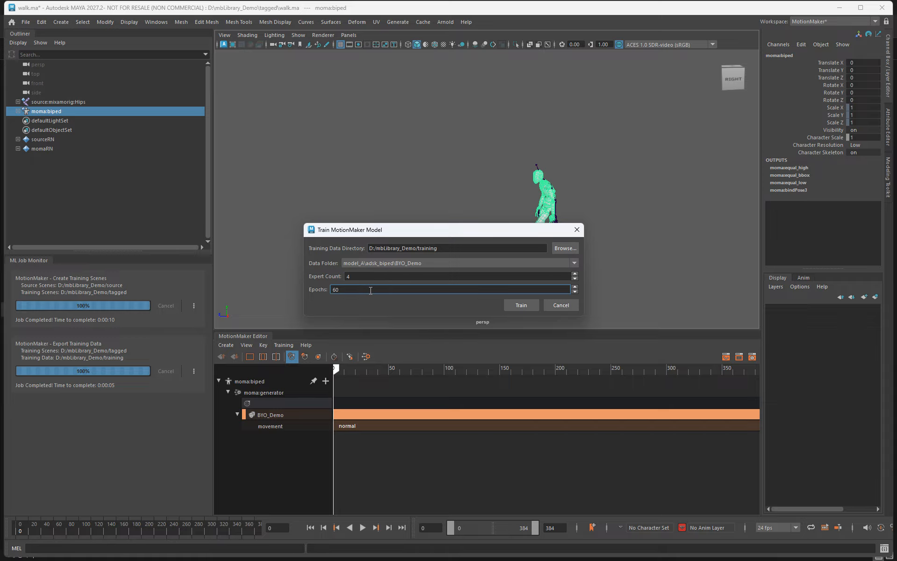
left_click_drag(361, 292, 290, 288)
type("120")
key("BackSpace")
key("BackSpace")
key("BackSpace")
type("60")
left_click(510, 307)
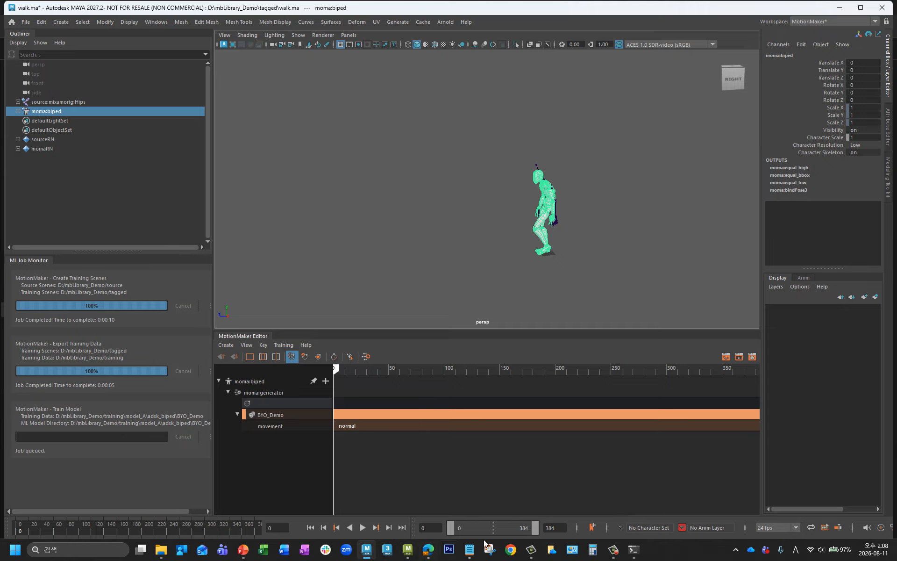
Switch to the job process console window and move it clear of the ML Job Monitor to follow the training progress.
mouse_move(633, 550)
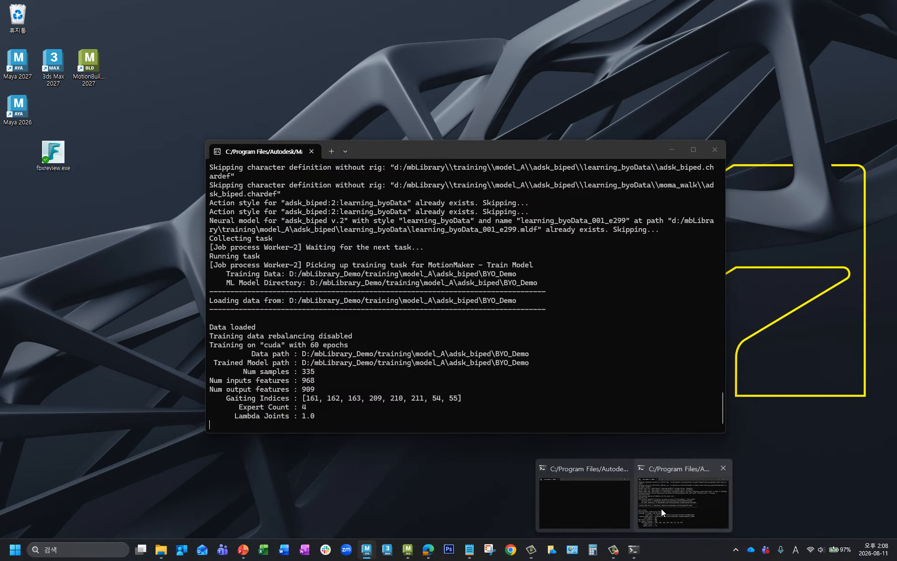
left_click(661, 509)
left_click_drag(382, 152, 192, 36)
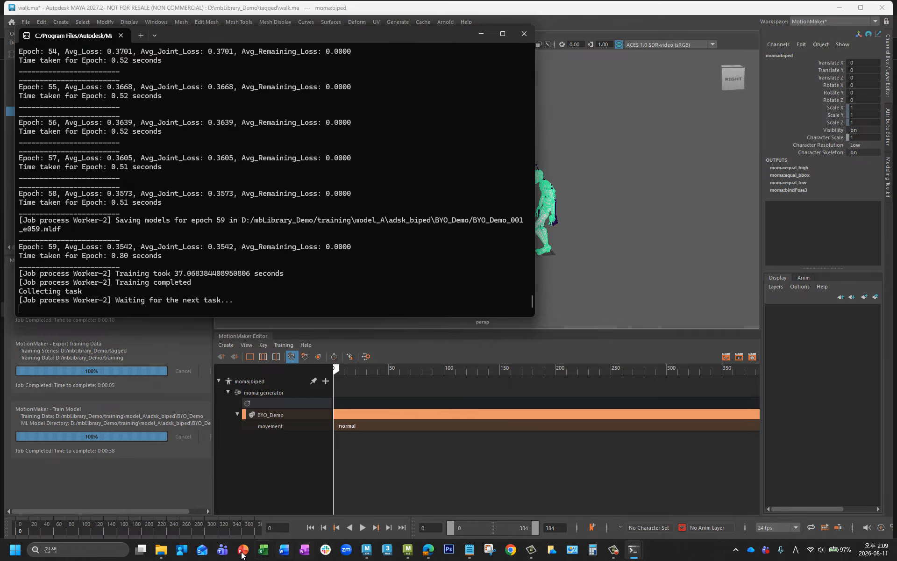
Switch to File Explorer and examine the trained model files in the BYO_Demo folder as large icons.
left_click(163, 552)
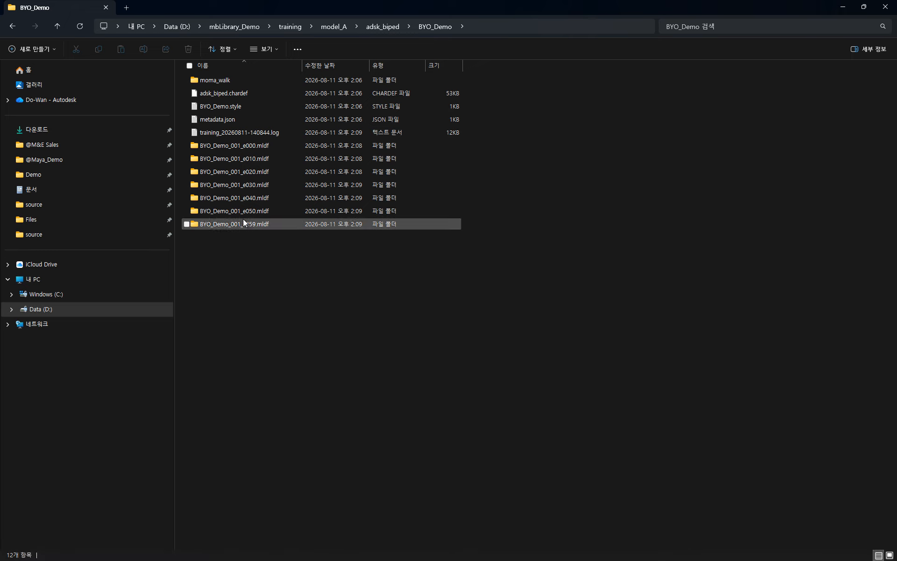
left_click(370, 29)
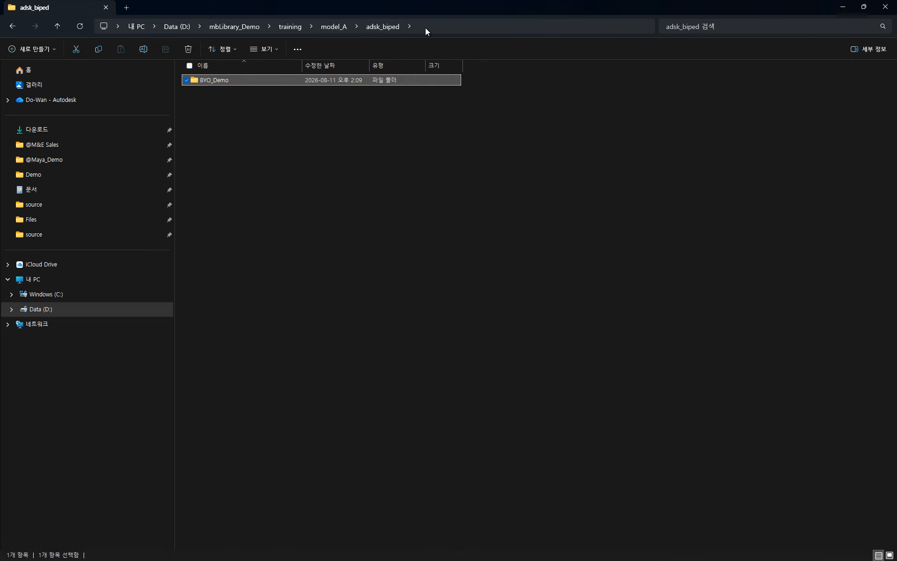
double_click(279, 80)
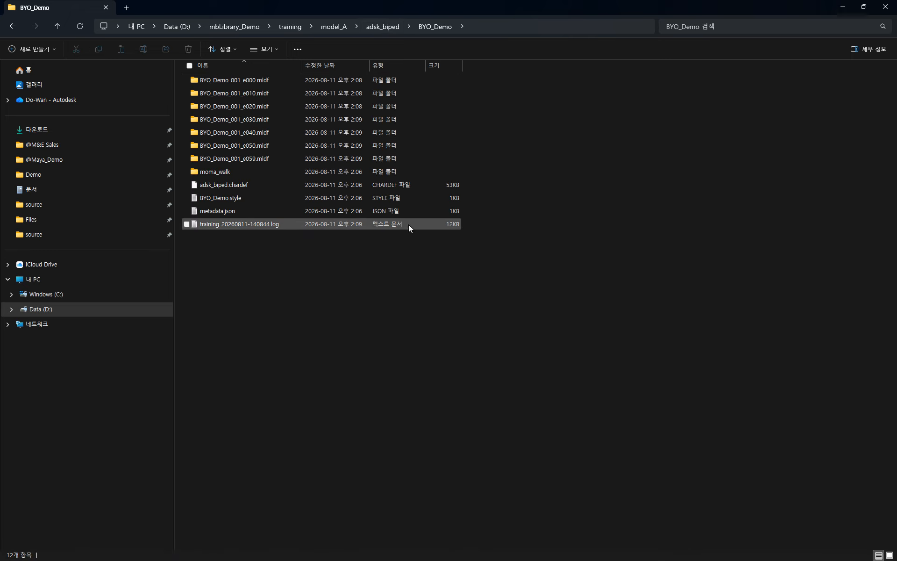
scroll(316, 225, "up", 2, "ctrl")
scroll(315, 227, "up", 5, "ctrl")
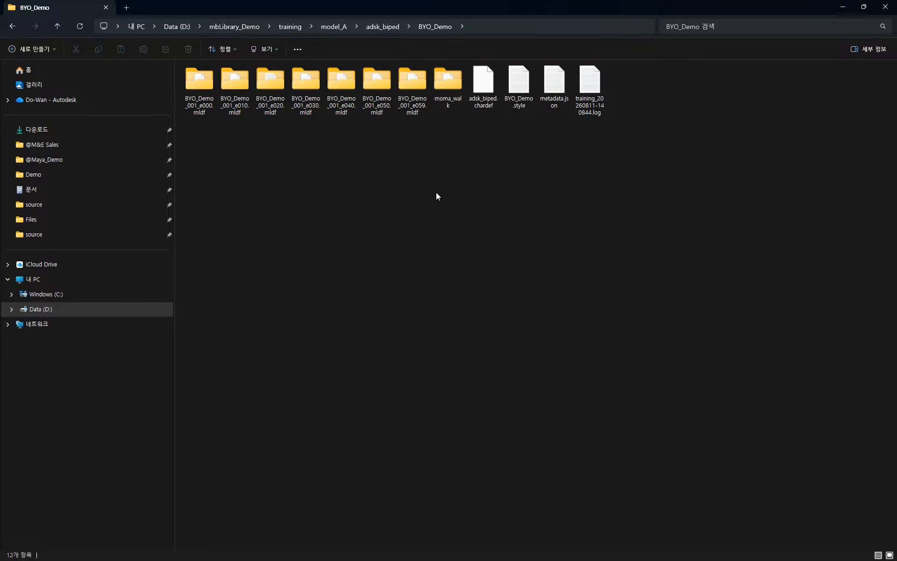
scroll(450, 184, "up", 3, "ctrl")
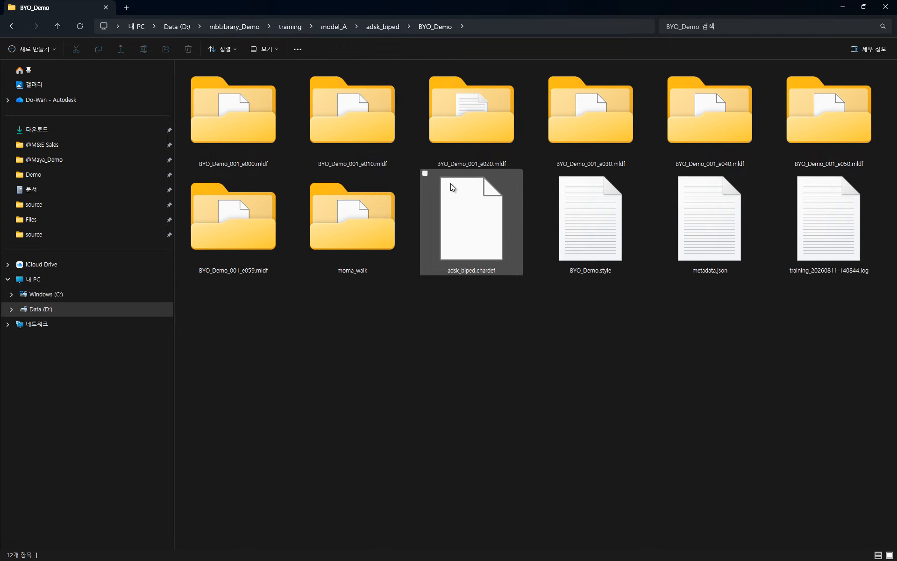
scroll(451, 185, "down", 1, "ctrl")
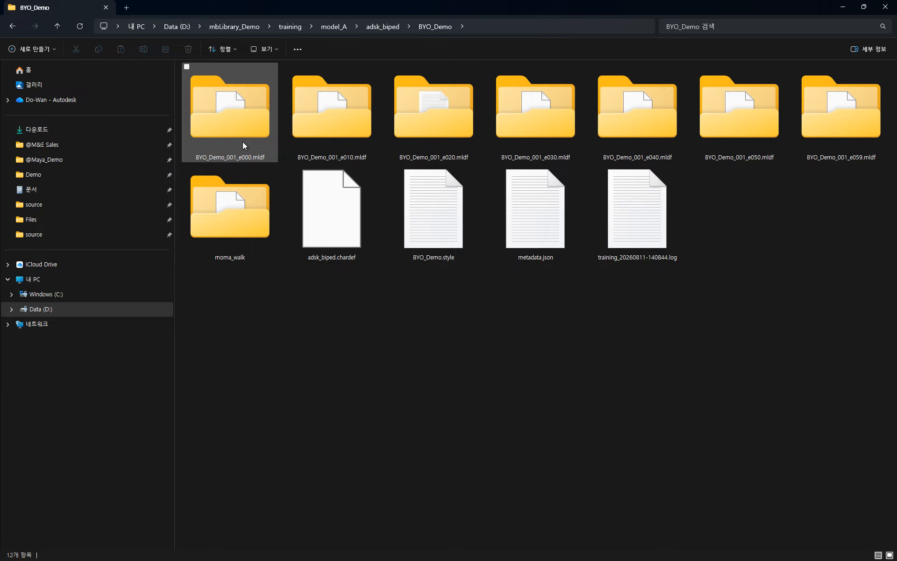
Copy the BYO_Demo_001_e059.mldf folder into mbLibrary_Demo\source, alongside Test_CHA1.style.
left_click(837, 137)
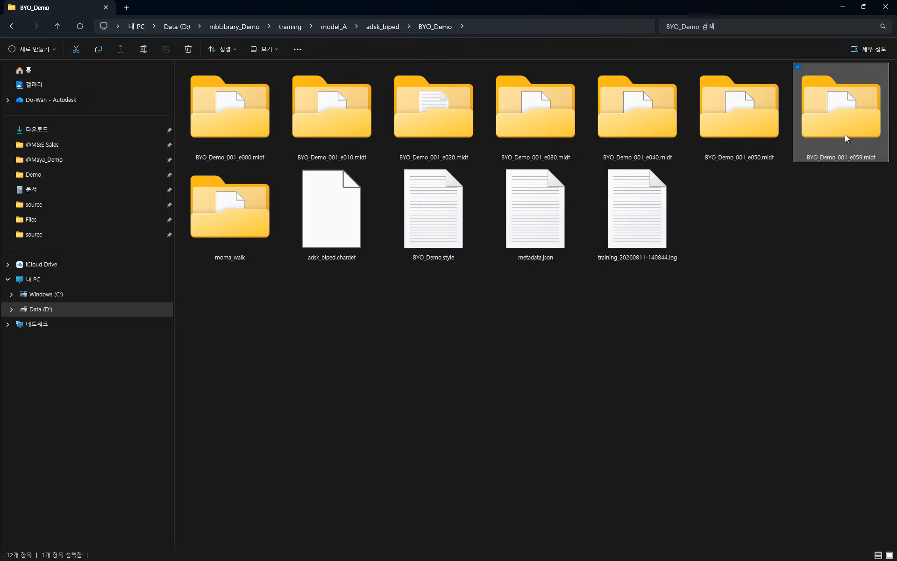
key("ctrl+c")
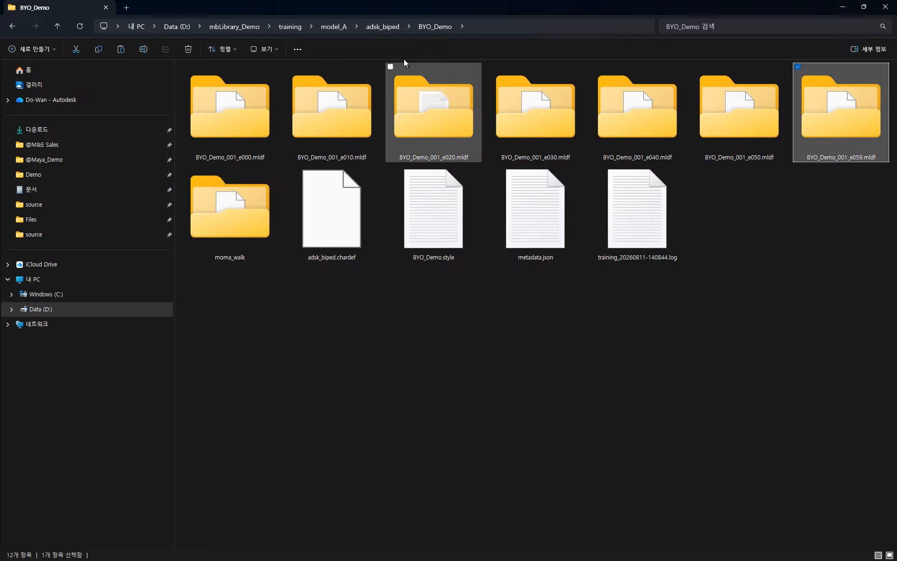
left_click(236, 27)
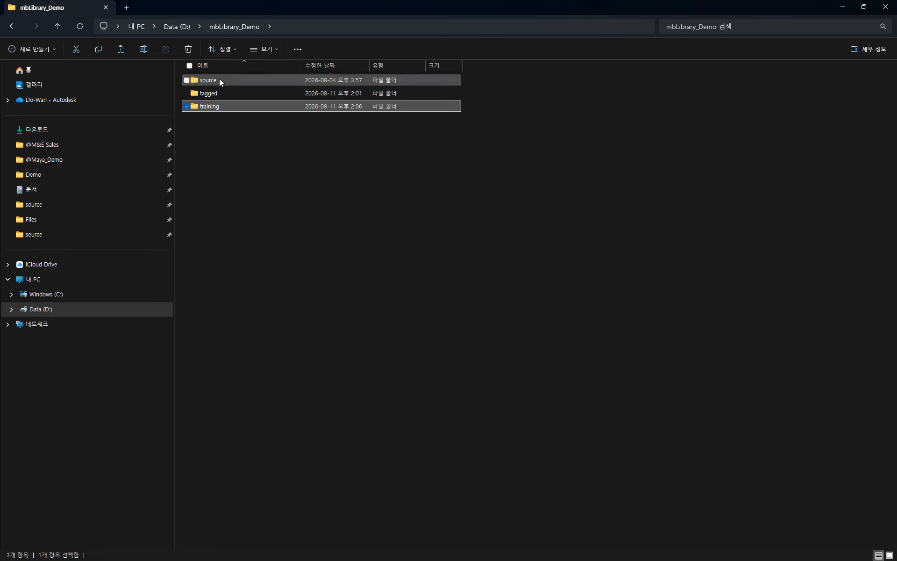
double_click(219, 79)
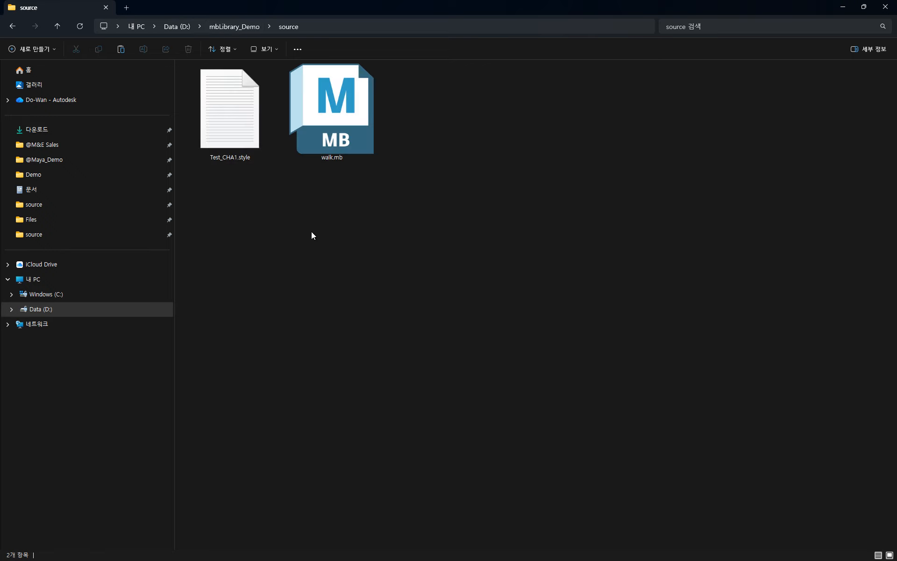
key("ctrl+v")
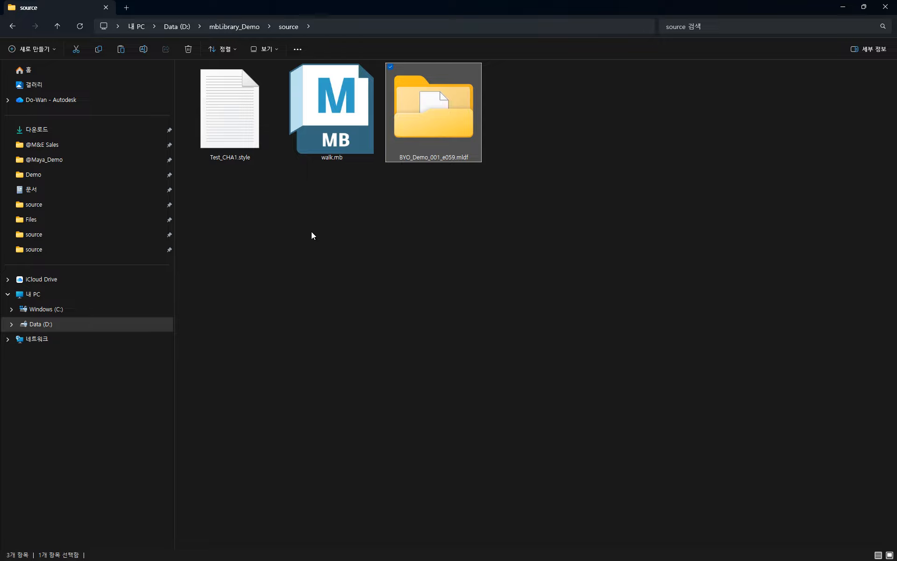
left_click(234, 137)
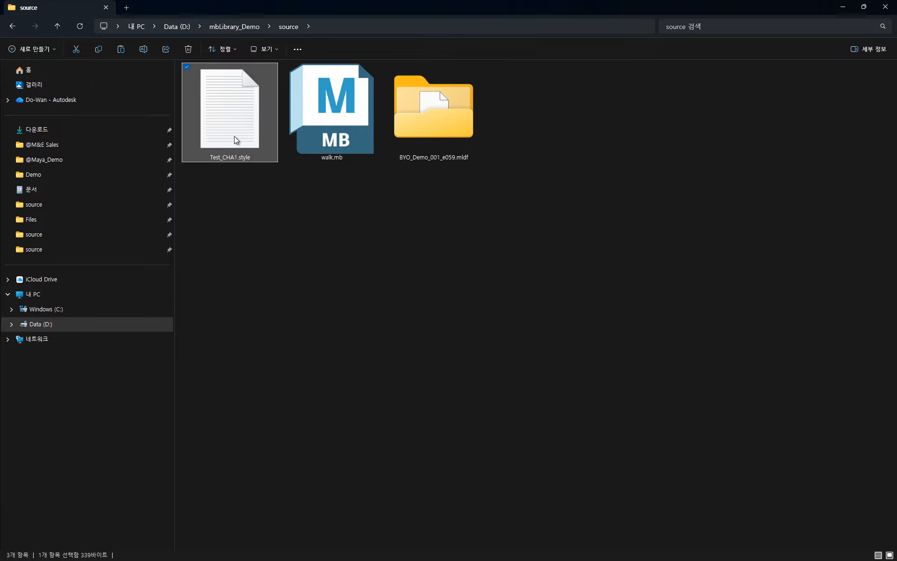
left_click(414, 146)
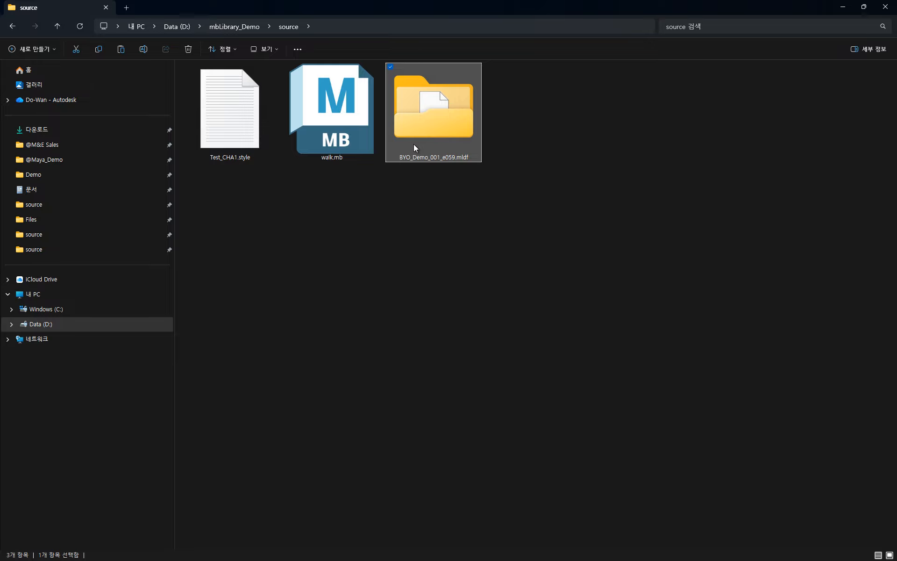
Switch back to Maya, deselect the biped and refresh the MotionMaker library.
mouse_move(366, 551)
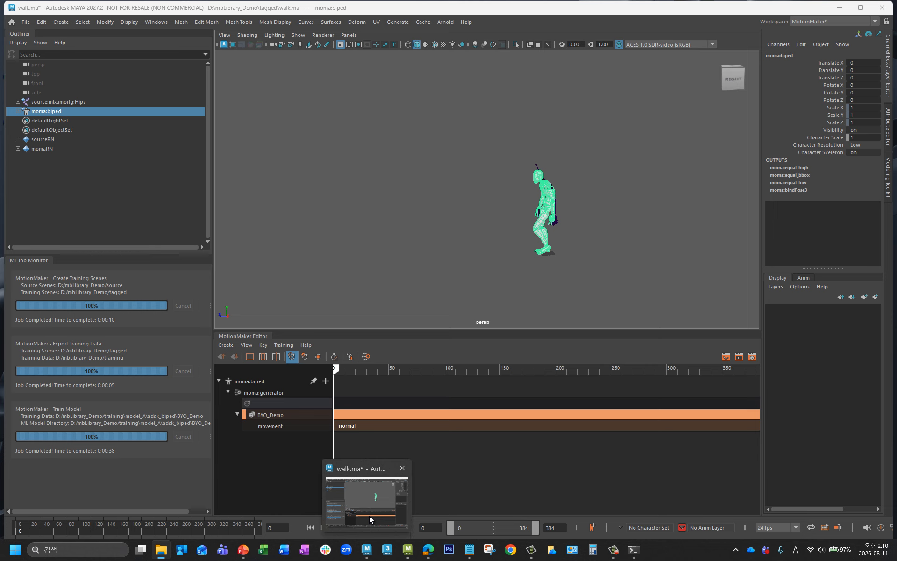
left_click(369, 516)
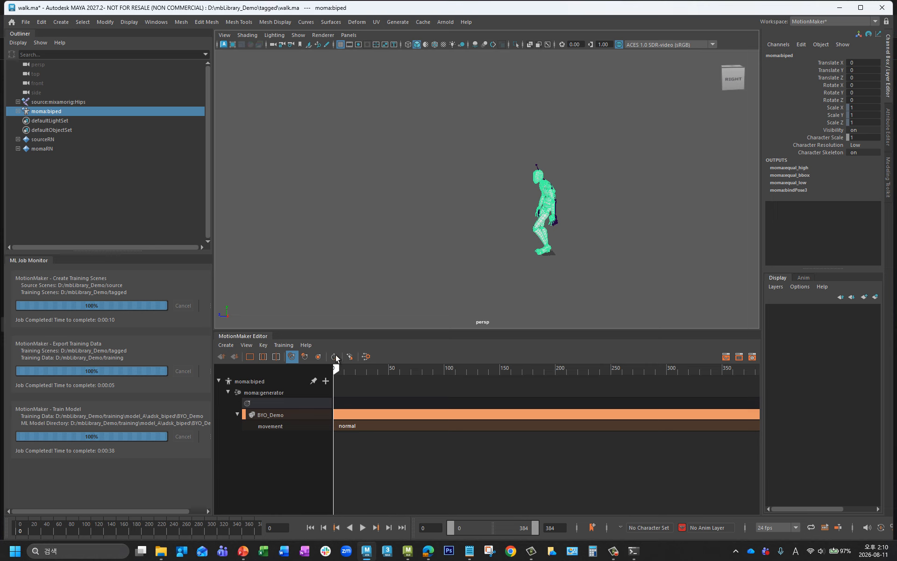
left_click(341, 252)
left_click(284, 345)
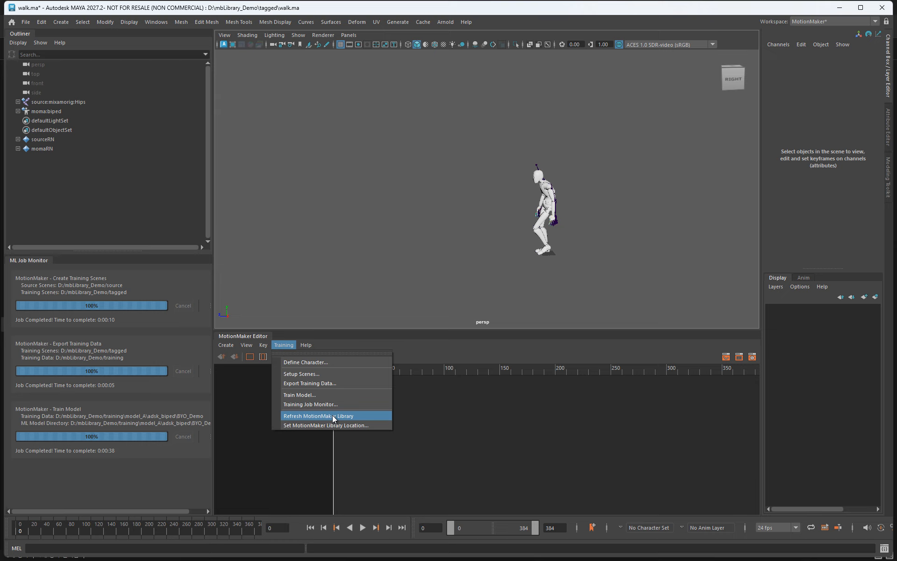
left_click(360, 417)
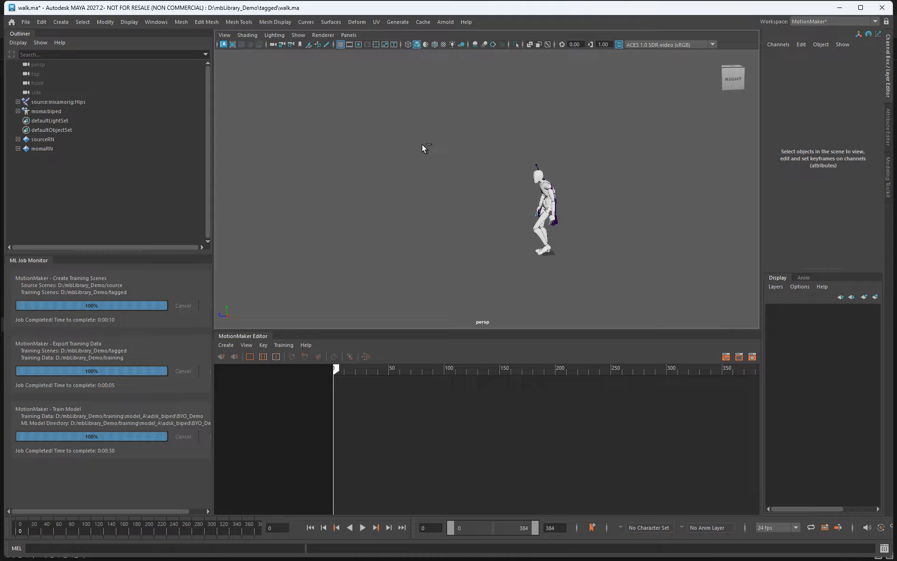
Start a new scene without saving the current one and create a biped MotionMaker character with the BYO_Demo action style.
key("ctrl+n")
left_click(443, 303)
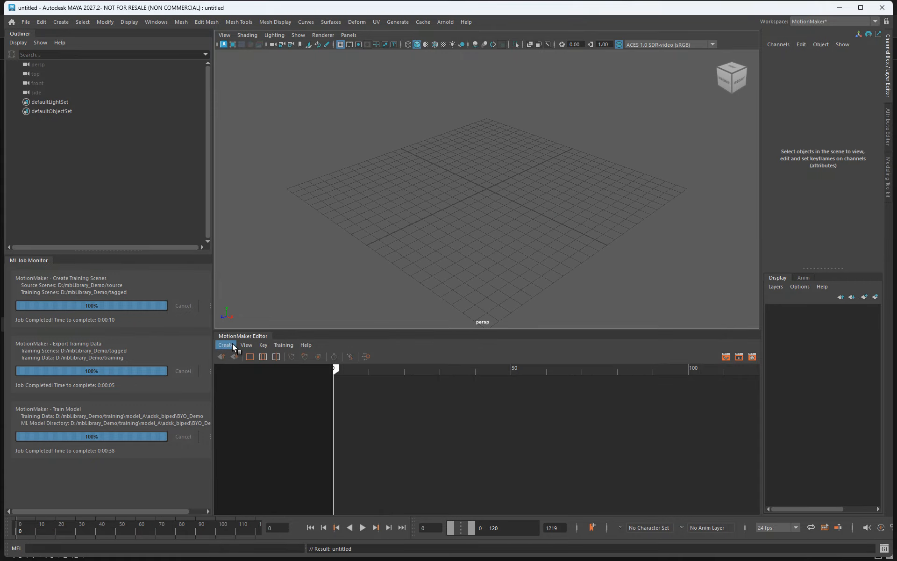
left_click(232, 346)
left_click(272, 367)
left_click(433, 274)
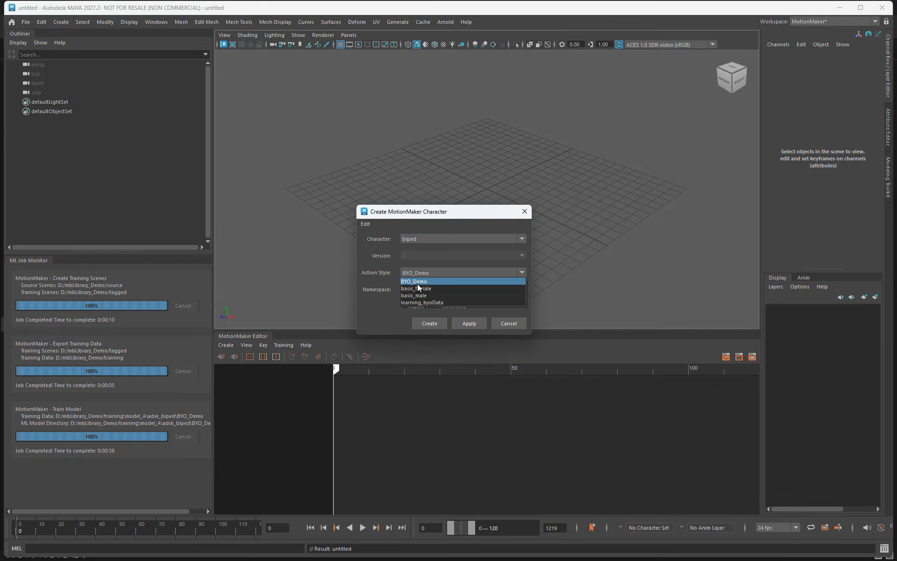
left_click(443, 281)
left_click(431, 324)
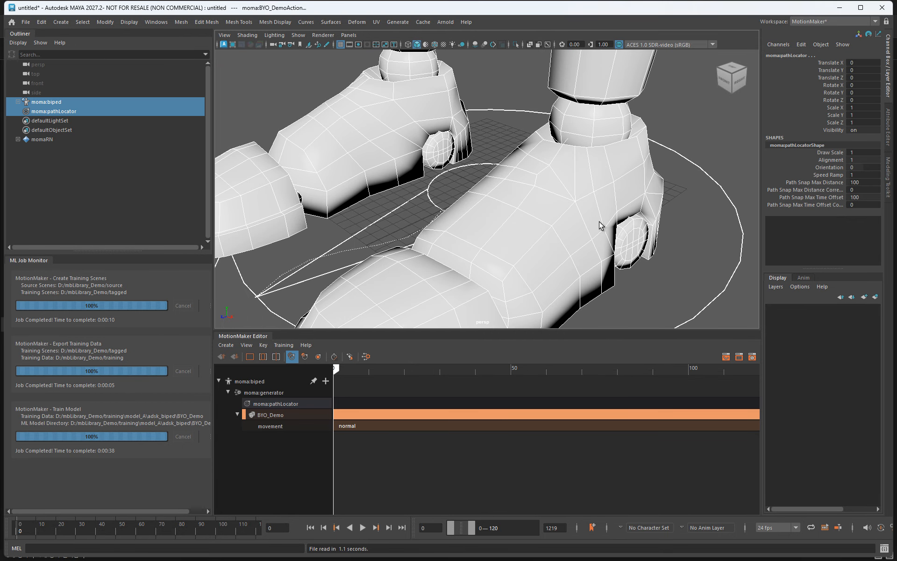
Select the biped's path locator alone and set a keyframe on it at frame 0.
key("f")
left_click(502, 255)
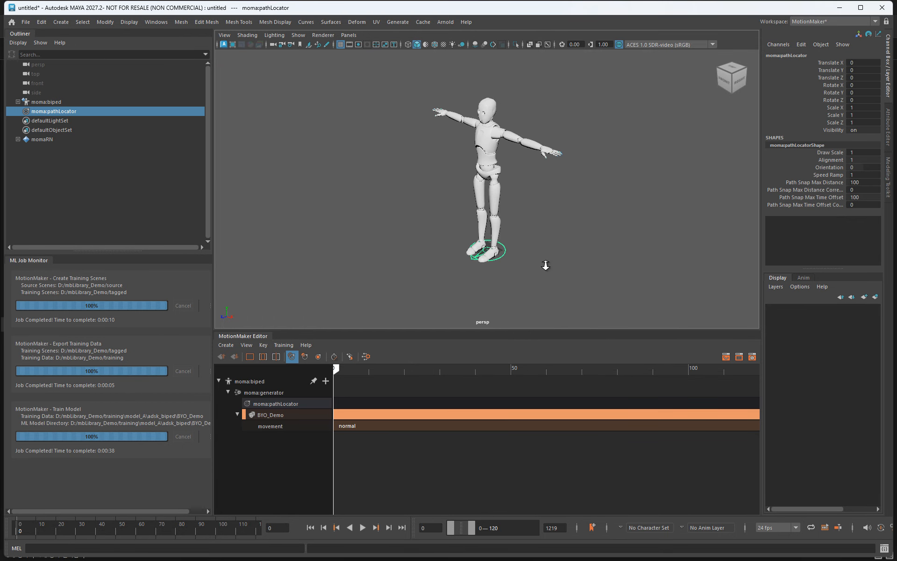
scroll(545, 264, "down", 4)
left_click_drag(545, 264, 445, 256, "alt")
middle_click_drag(445, 256, 540, 251, "alt")
key("s")
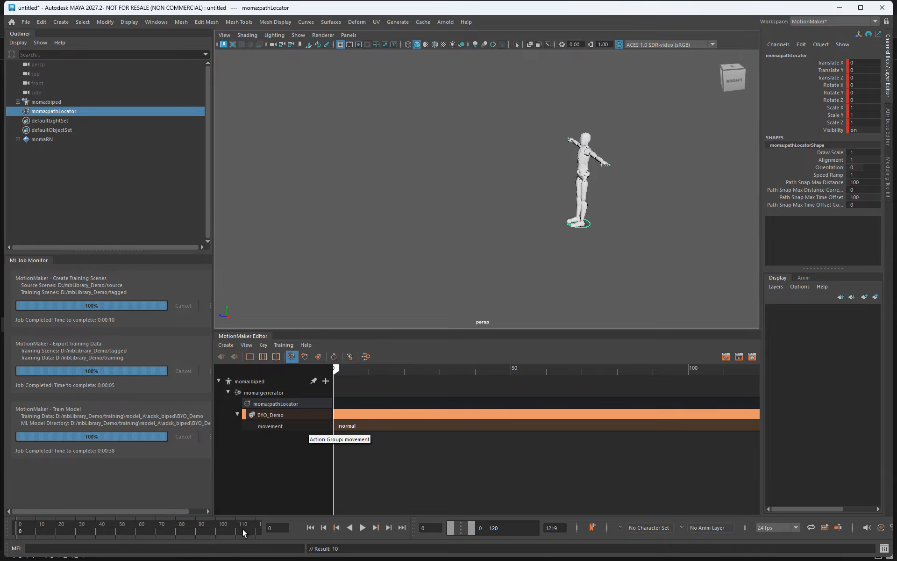
At frame 120, move the path locator forward to about 891 in Translate Z and set a keyframe.
left_click(257, 530)
scroll(537, 241, "down", 4)
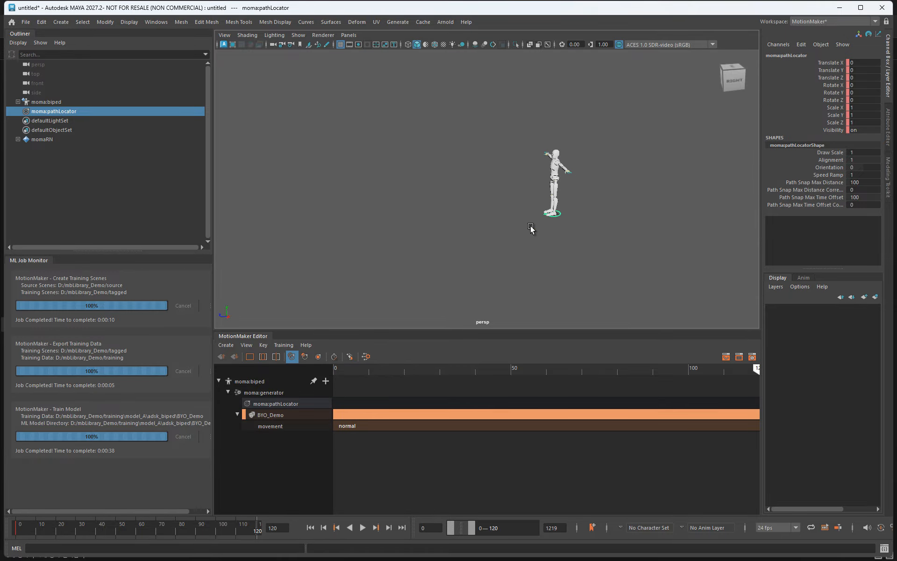
key("w")
left_click_drag(513, 218, 127, 284)
key("s")
middle_click_drag(377, 265, 470, 254, "alt")
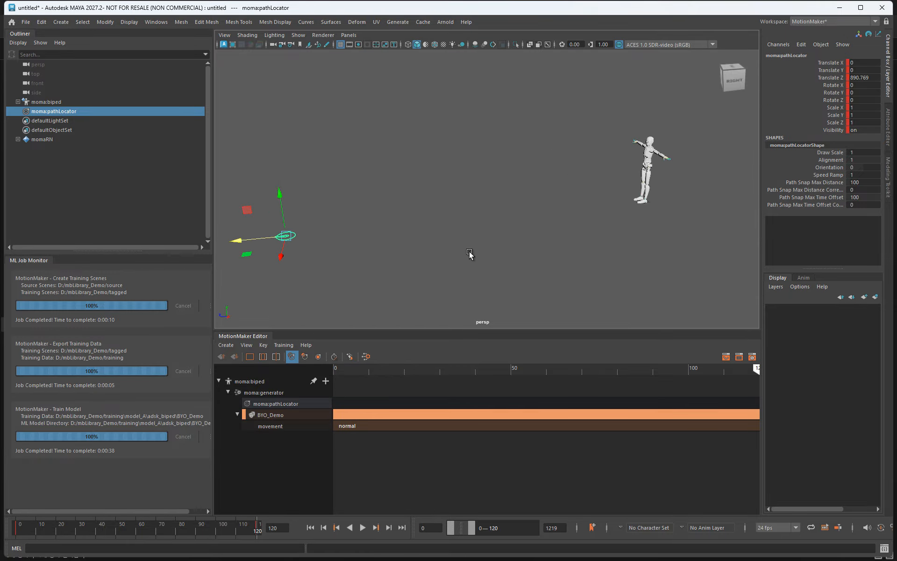
Generate the biped's motion along the path, play it back from frame 0, and return to frame 120.
left_click(367, 358)
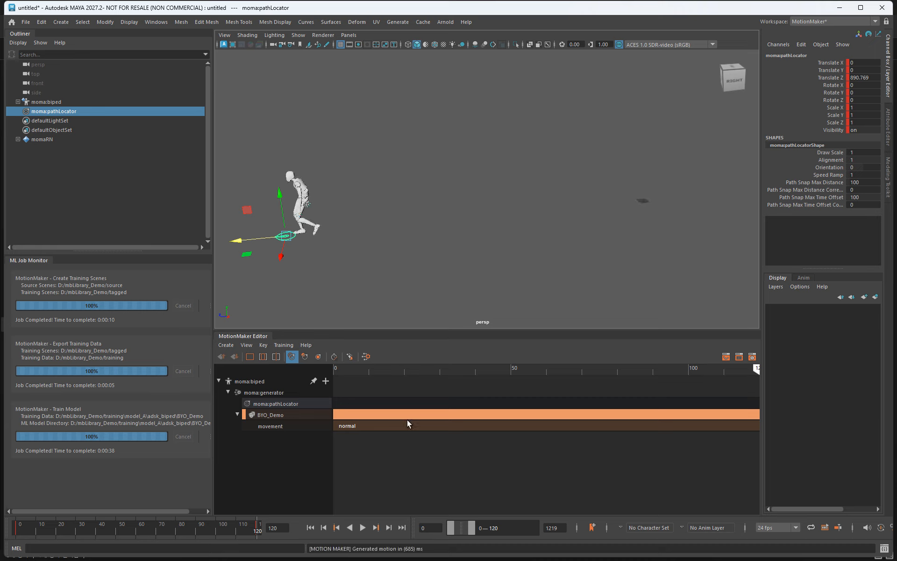
left_click(311, 527)
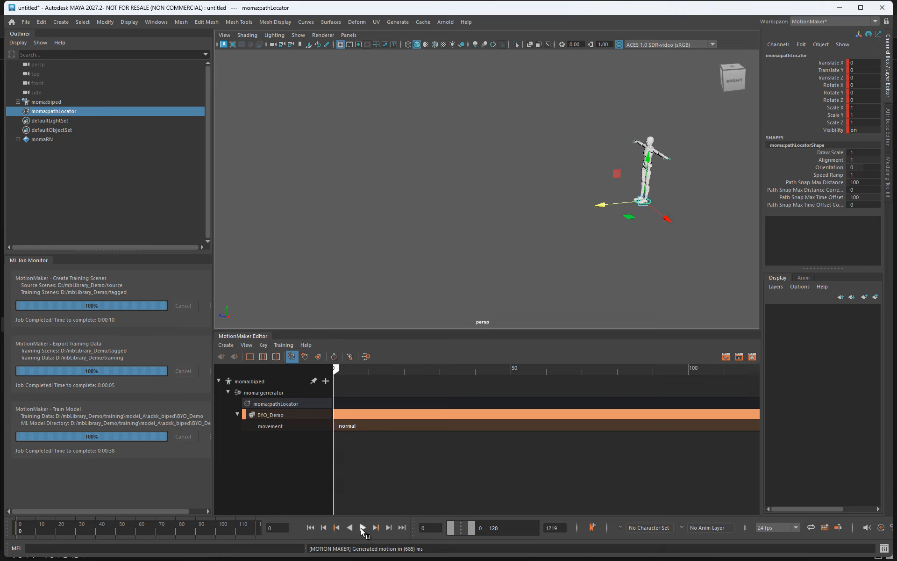
left_click(362, 527)
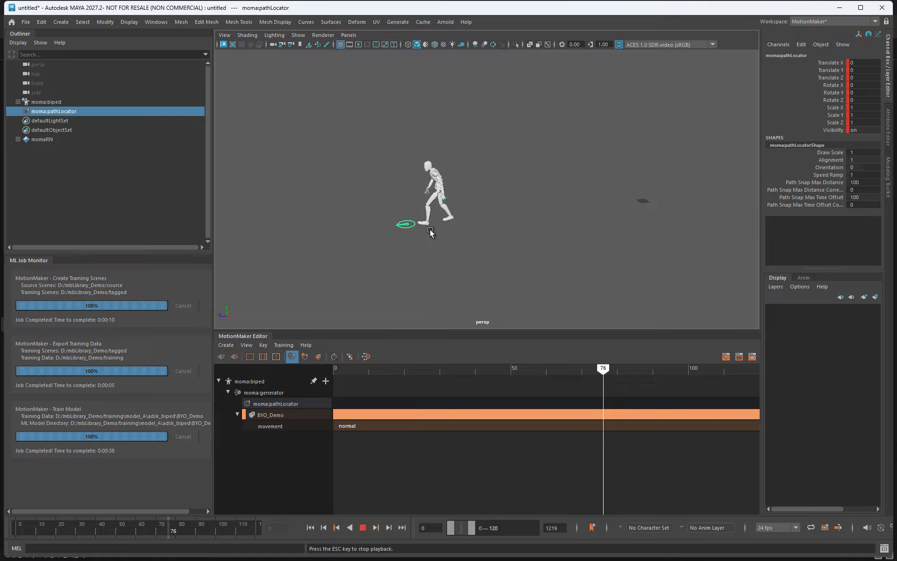
left_click(364, 530)
left_click_drag(230, 527, 344, 528)
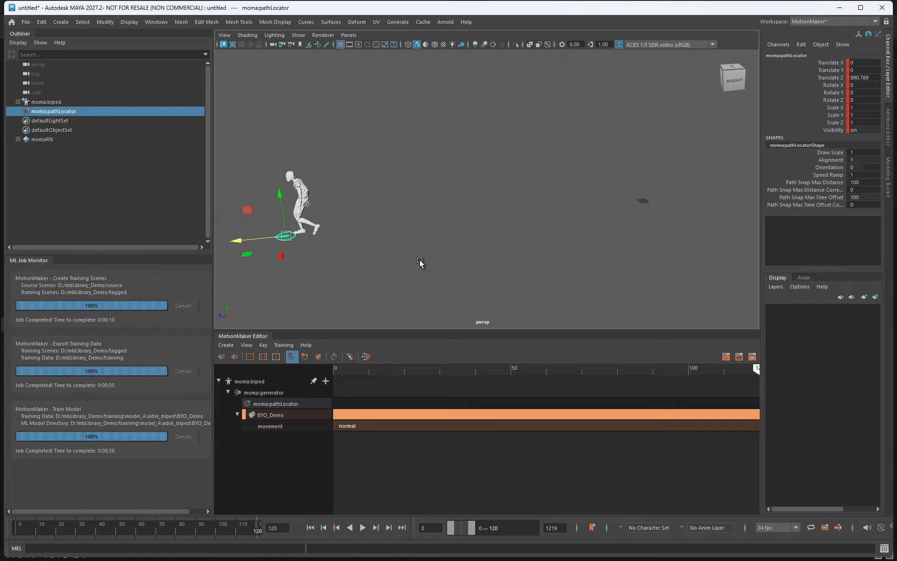
Move the path locator at frame 120 out to about 1445 in Translate Z and play back the regenerated motion from frame 0.
right_click_drag(420, 261, 354, 253, "alt")
middle_click_drag(354, 252, 470, 244, "alt")
left_click_drag(426, 221, 257, 251)
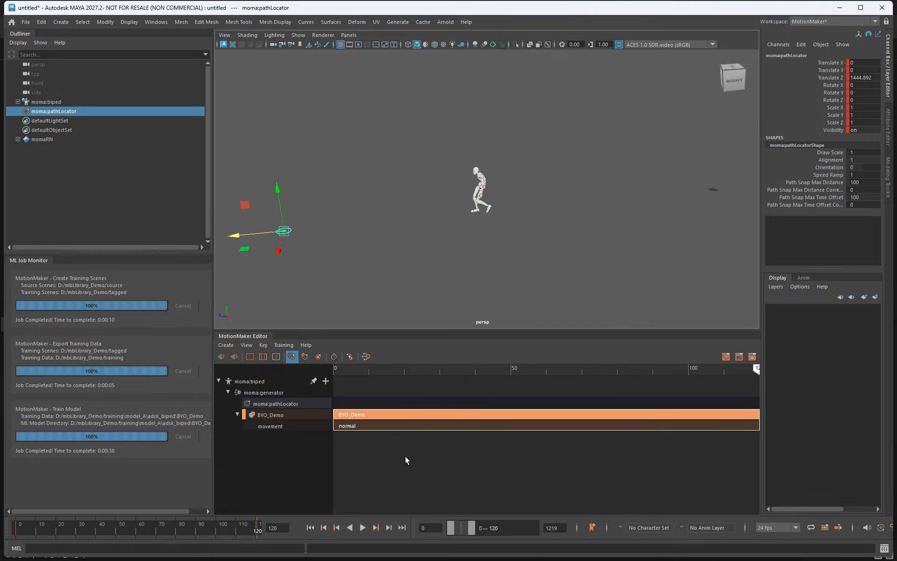
left_click(310, 527)
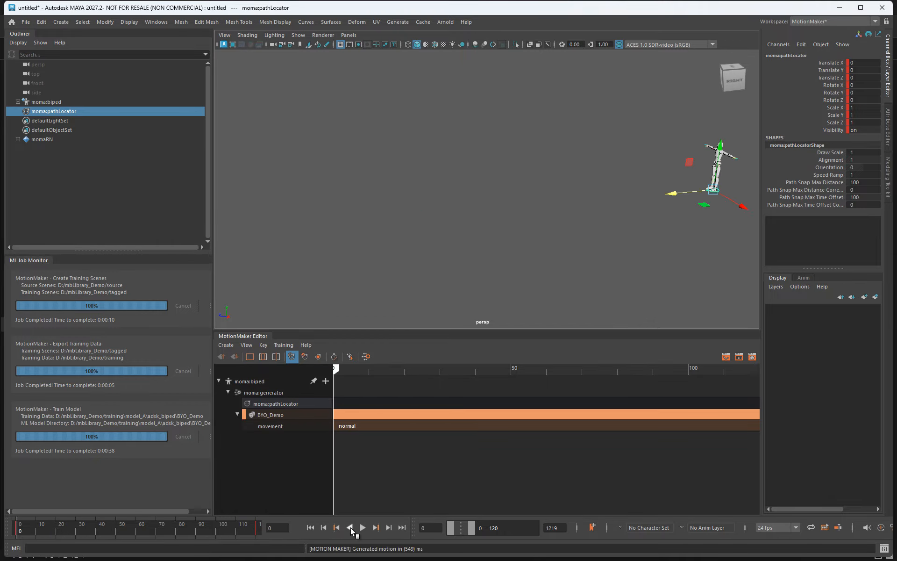
left_click(363, 527)
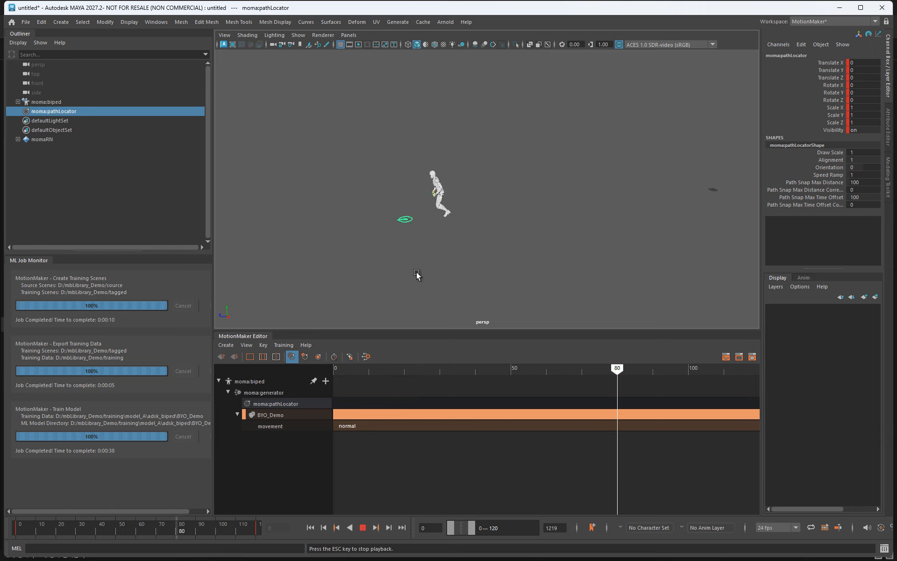
left_click(363, 528)
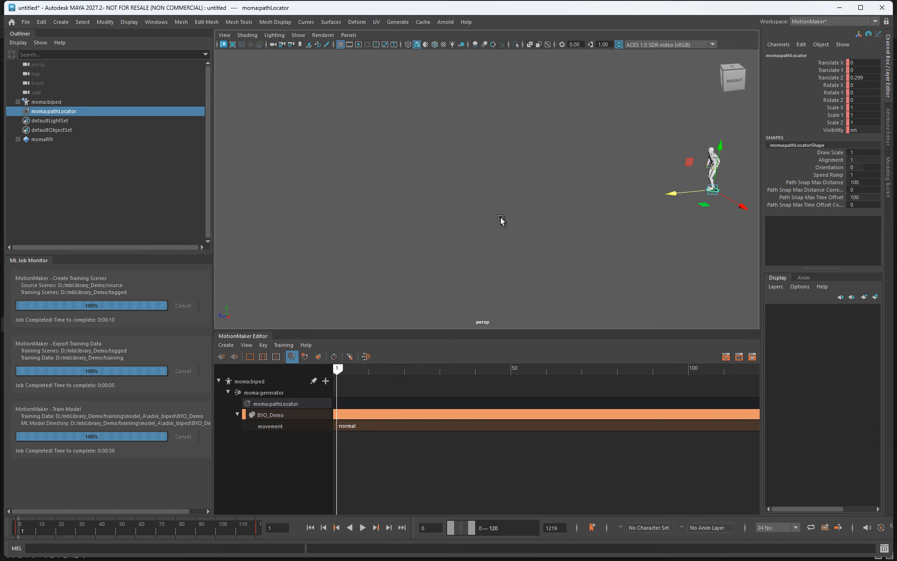
Start another new scene without saving and create a biped MotionMaker character with the learning_byoData action style.
left_click(501, 220)
key("ctrl+n")
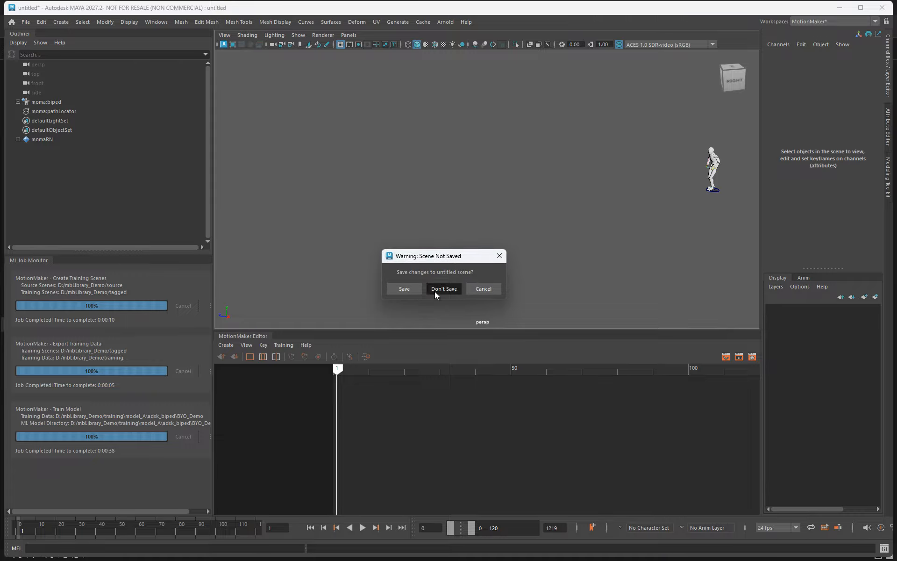
left_click(435, 289)
left_click(226, 346)
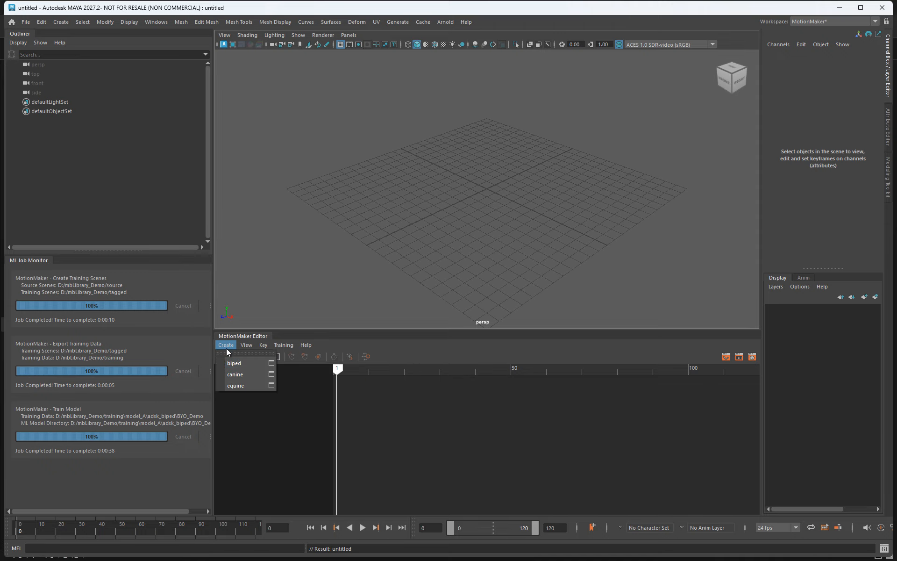
left_click(262, 363)
left_click(439, 272)
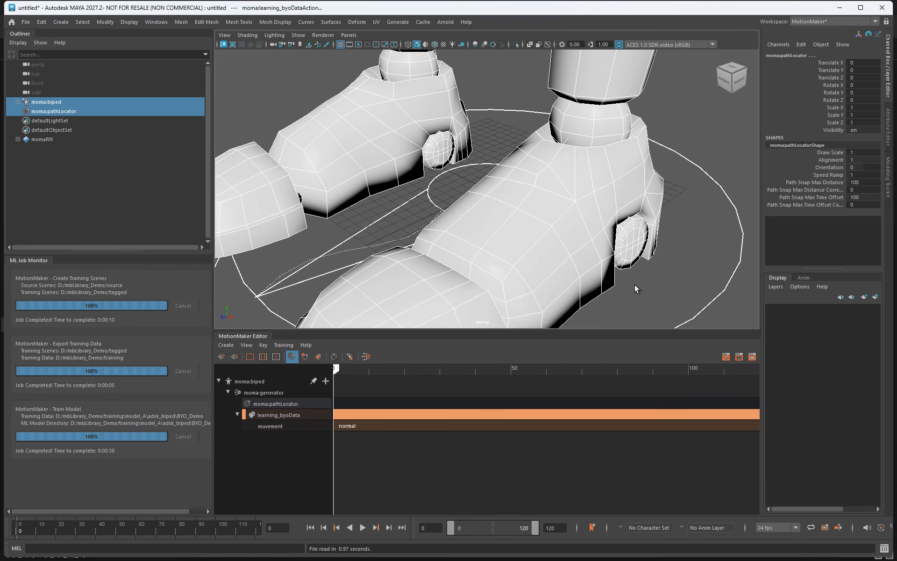
Keyframe the path locator at the start and at frame 120, about 1318 in Translate Z, and generate the biped's motion.
key("f")
left_click_drag(430, 233, 180, 299, "alt")
key("s")
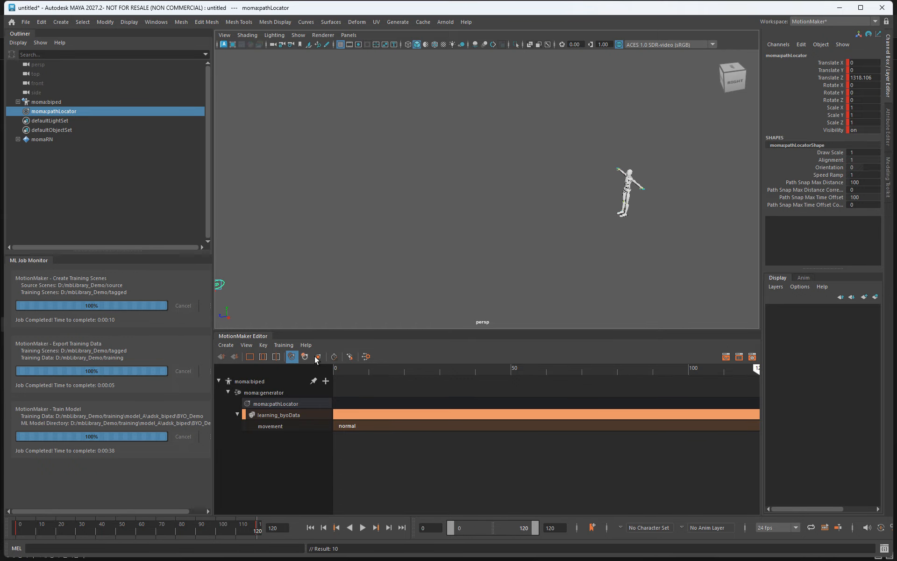
Play back the generated motion from frame 0, then replay it with the path locator deselected.
left_click(311, 527)
left_click(363, 528)
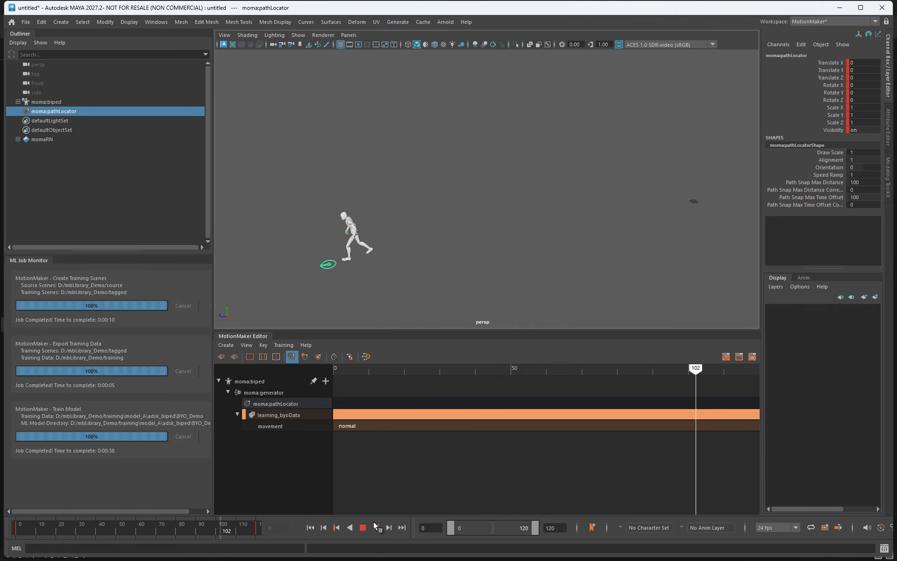
left_click(363, 529)
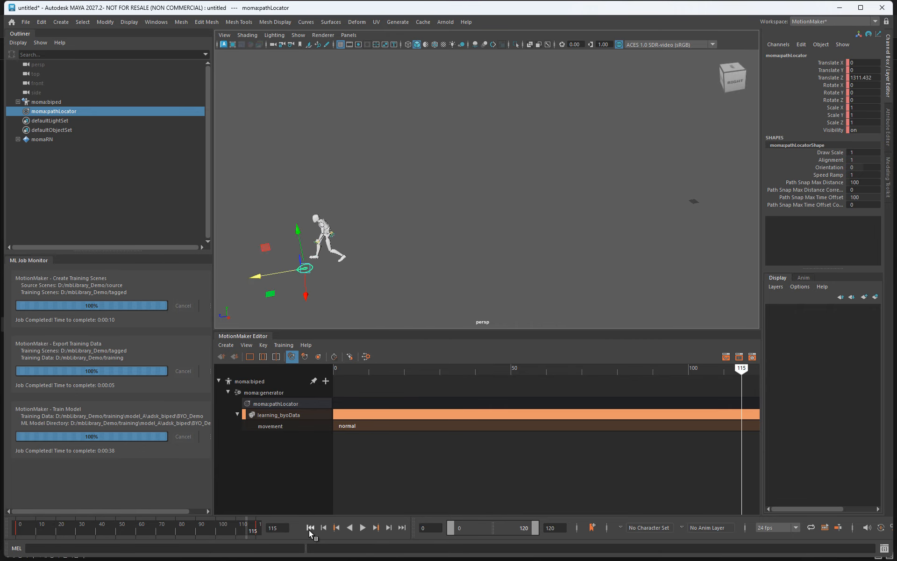
left_click(310, 527)
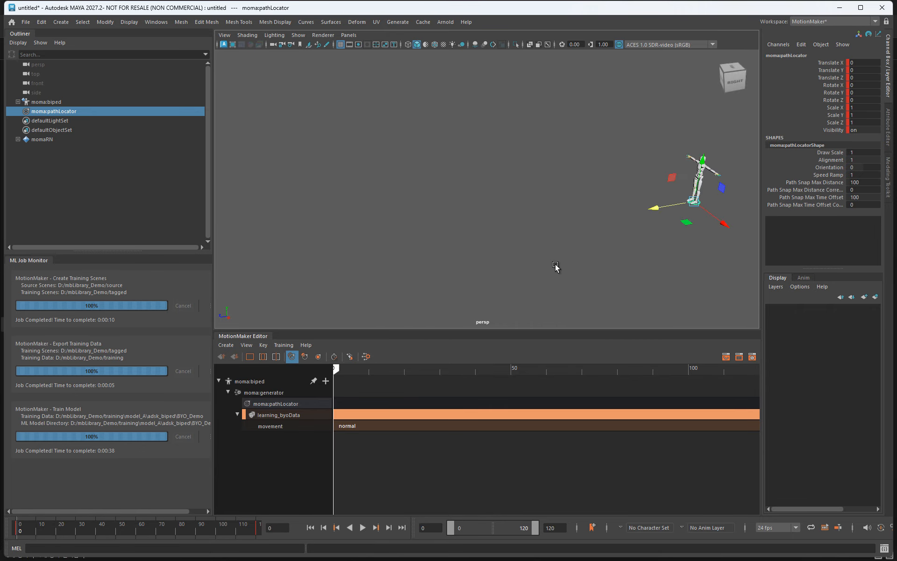
left_click(619, 266)
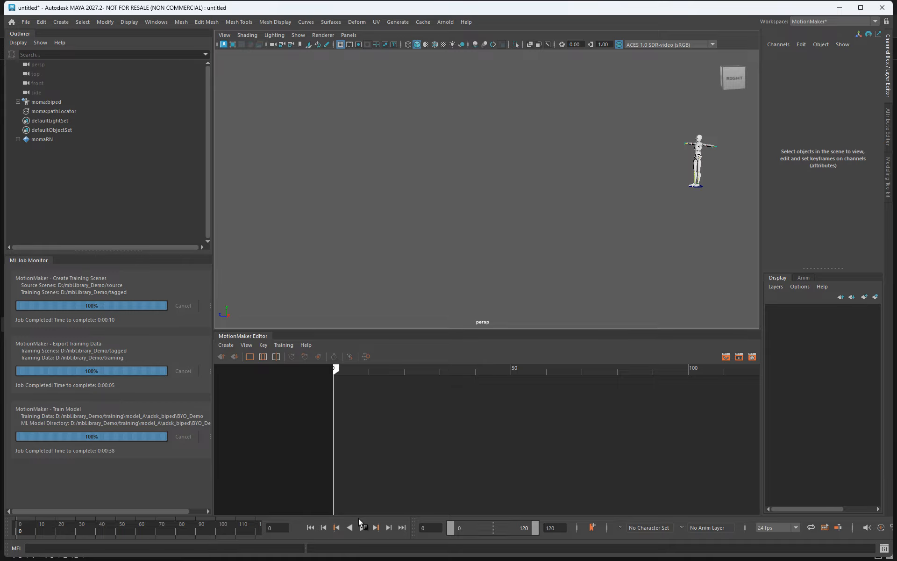
left_click(363, 528)
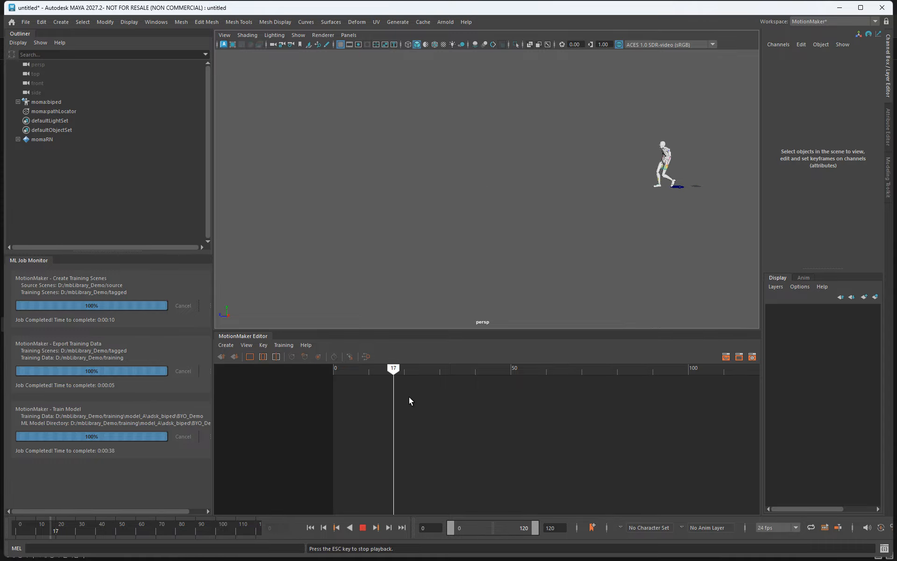
left_click(362, 528)
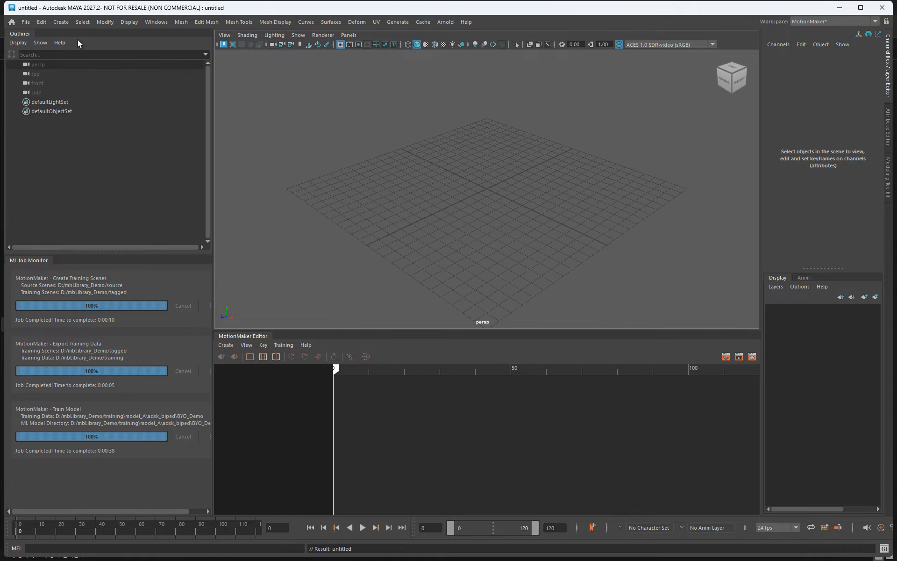
Open the recent scene D:\mbLibrary_2\Type2_Final.mb.
left_click(25, 23)
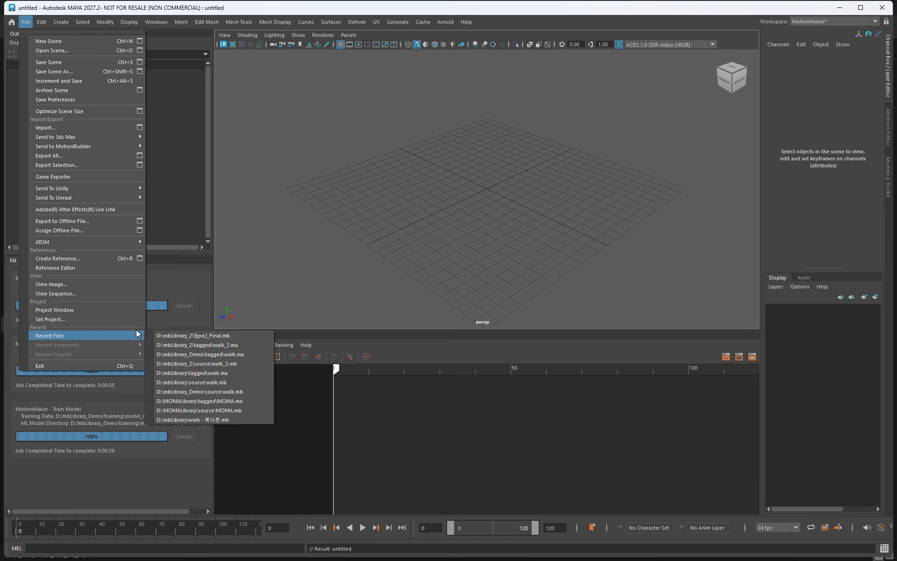
mouse_move(122, 335)
left_click(187, 336)
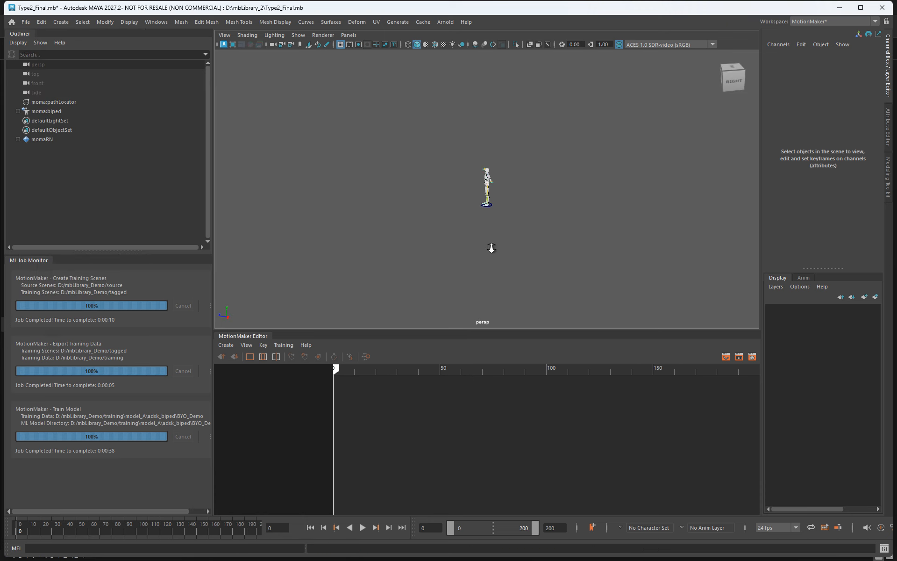
Select the path locator and examine which action tags can be added to the learning_byoData_Sward movement track.
left_click(64, 102)
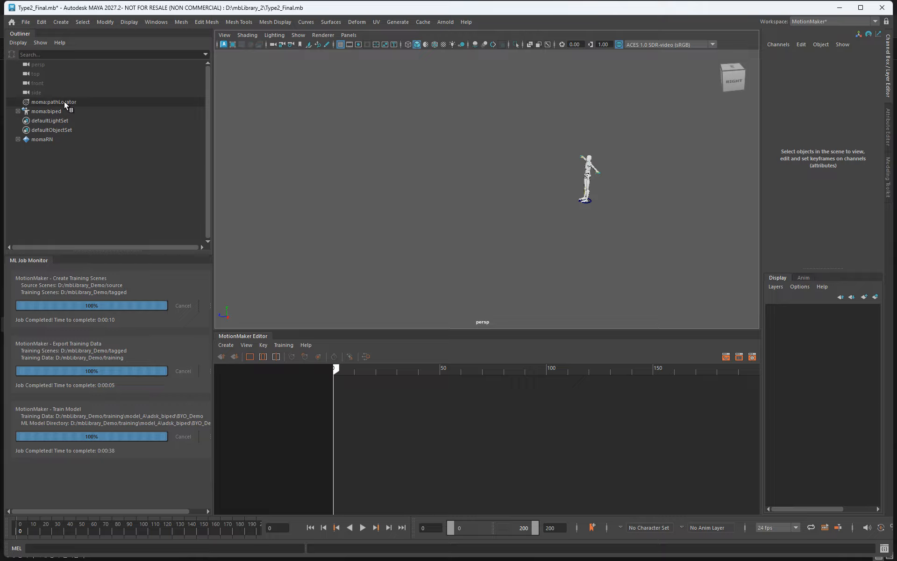
right_click_drag(433, 200, 566, 205, "alt")
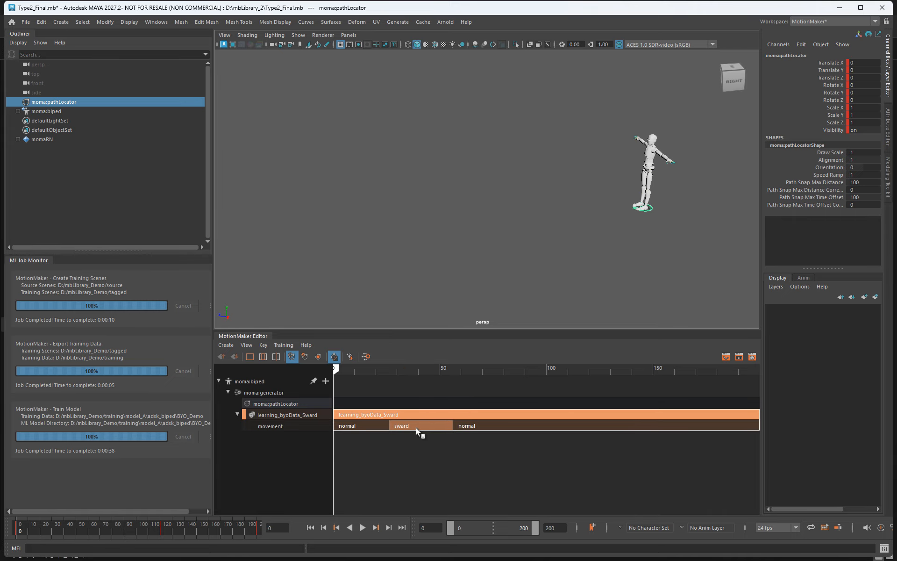
right_click(489, 423)
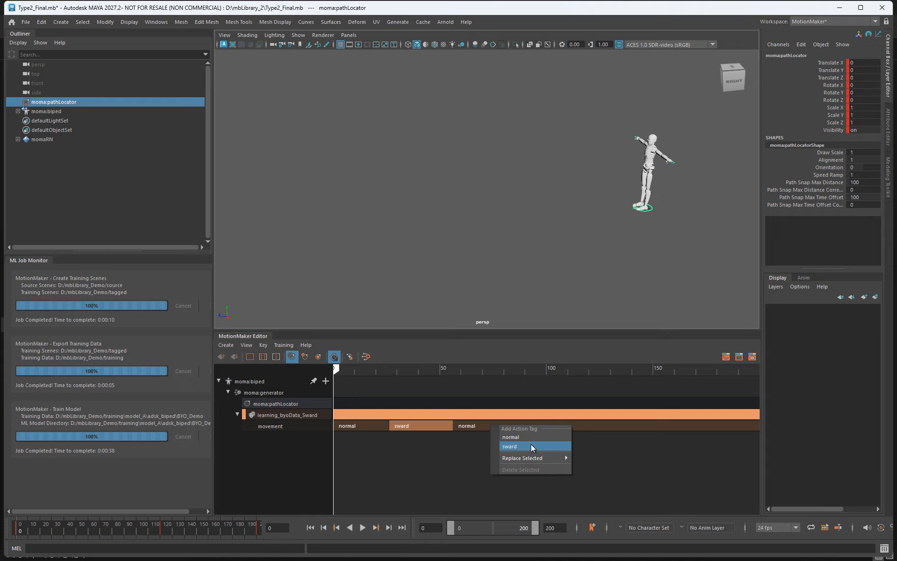
left_click(477, 262)
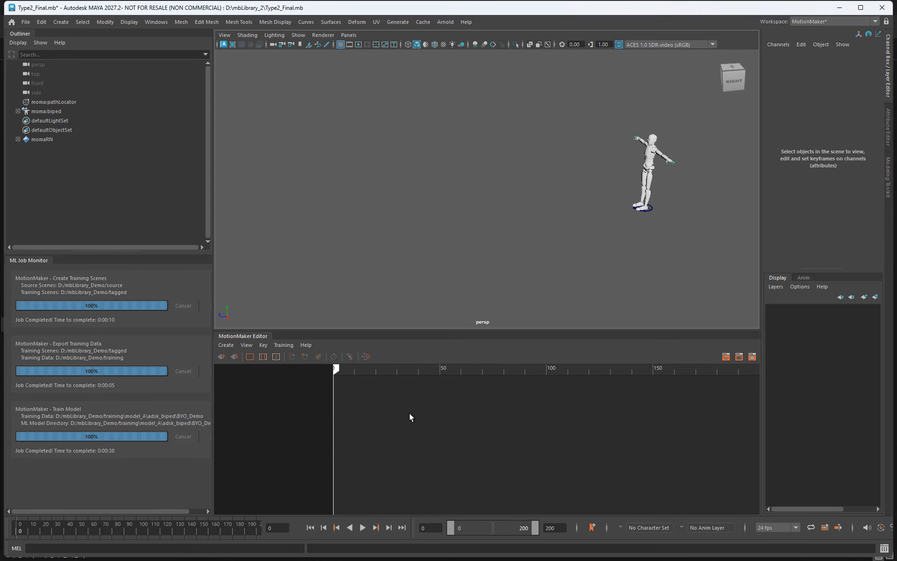
Play back the path locator's generated walk with the sward action segment and stop near the end.
left_click(58, 102)
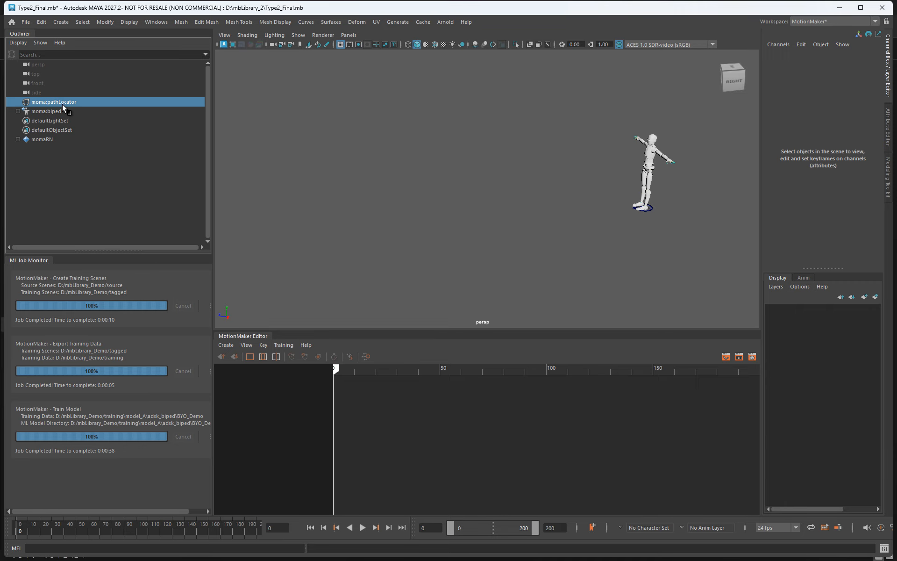
left_click(363, 527)
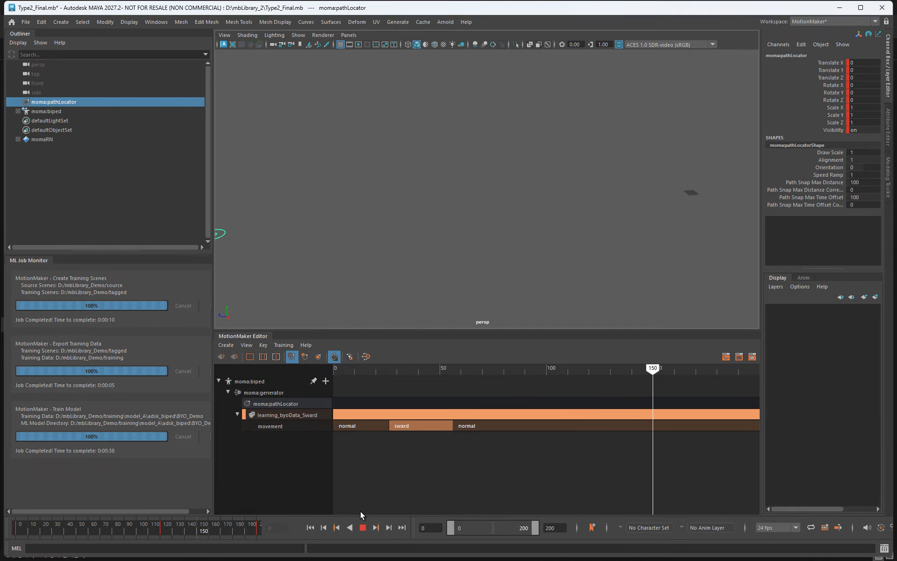
left_click(363, 527)
left_click(385, 315)
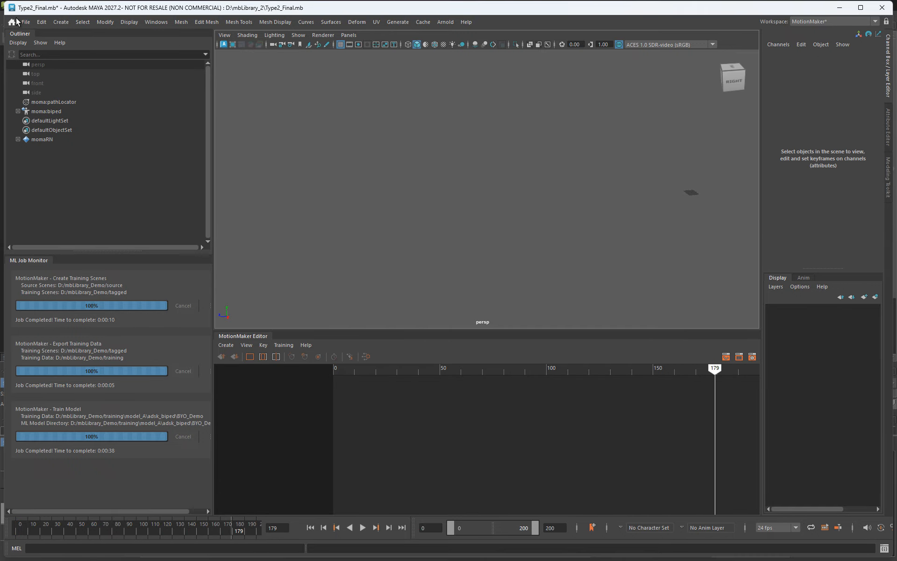
Open walk_2.mb from the source folder of mbLibrary_2 without saving the current scene.
left_click(26, 22)
left_click(47, 41)
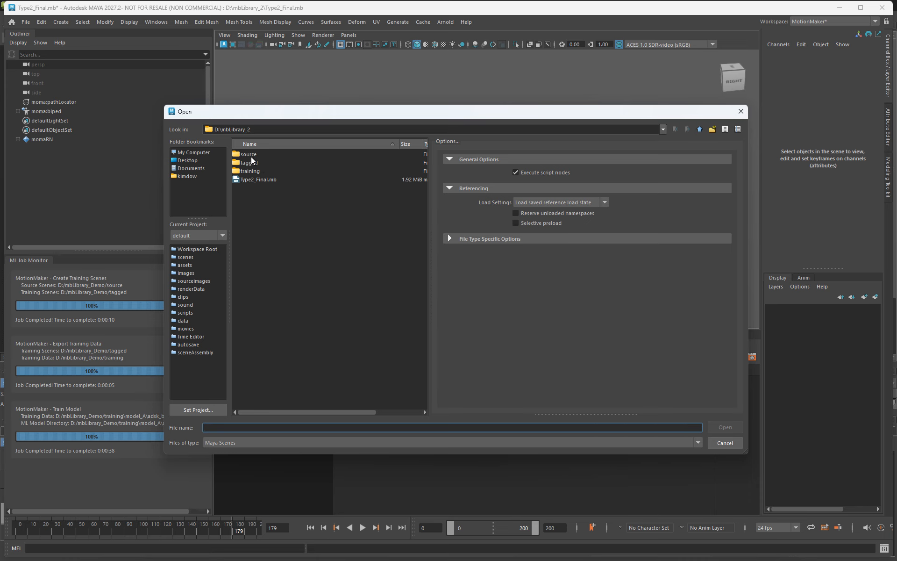
double_click(249, 154)
double_click(253, 154)
left_click(445, 288)
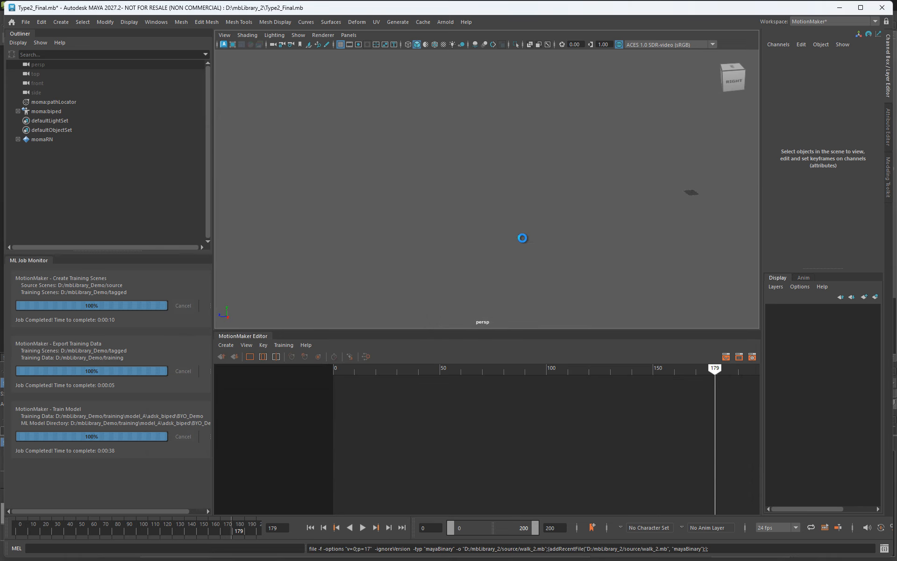
Scrub through the source skeleton's walk animation in the perspective view up to frame 310.
middle_click_drag(441, 252, 575, 251, "alt")
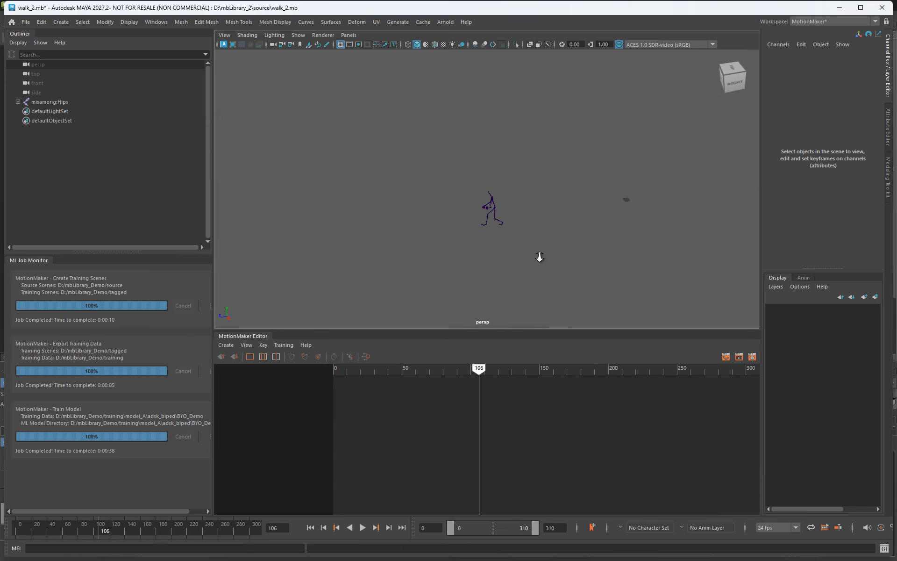
right_click_drag(539, 256, 603, 251, "alt")
left_click_drag(596, 251, 561, 245, "alt")
left_click_drag(102, 526, 209, 529)
middle_click_drag(449, 242, 513, 243, "alt")
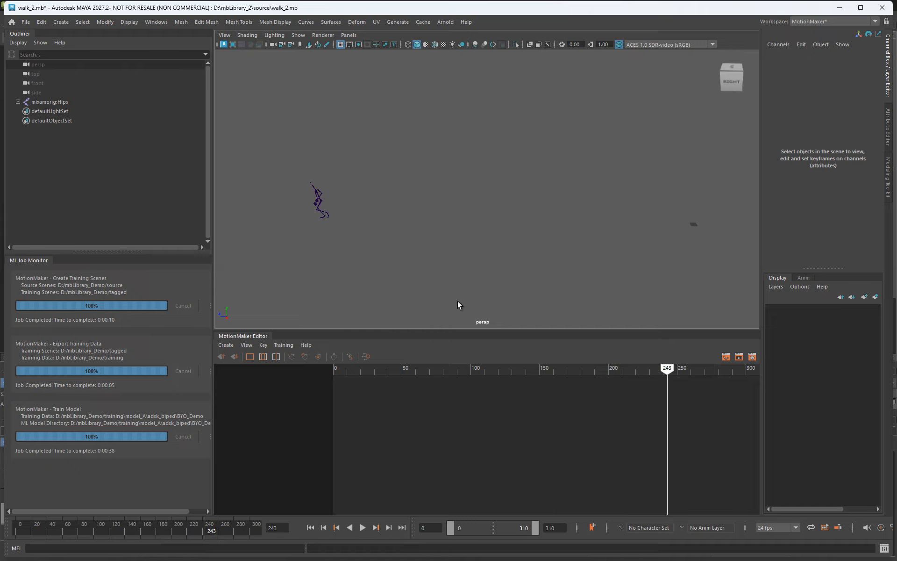
left_click_drag(227, 525, 258, 529)
Open walk_2.ma from the tagged folder of mbLibrary_2 without saving the source scene.
left_click(26, 22)
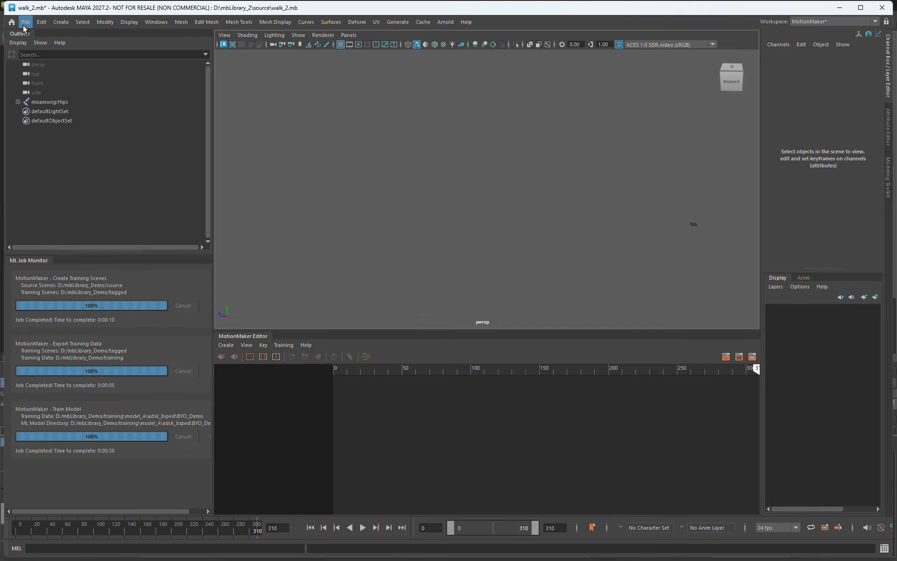
left_click(40, 51)
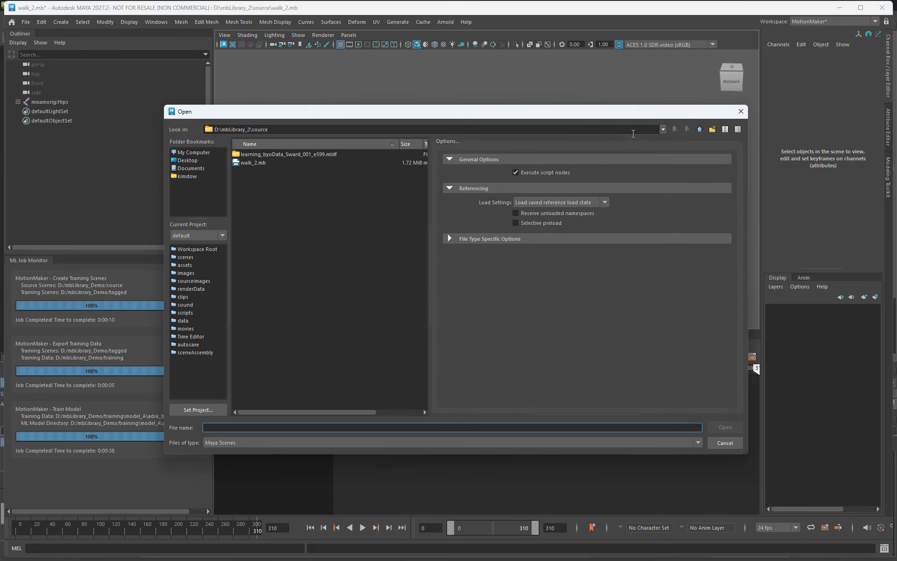
left_click(700, 130)
double_click(264, 162)
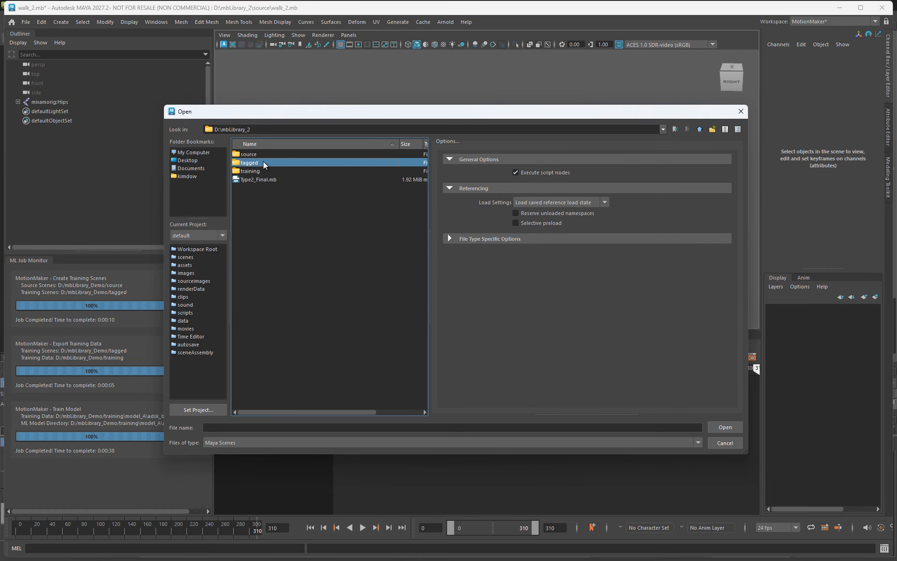
double_click(249, 155)
left_click(434, 287)
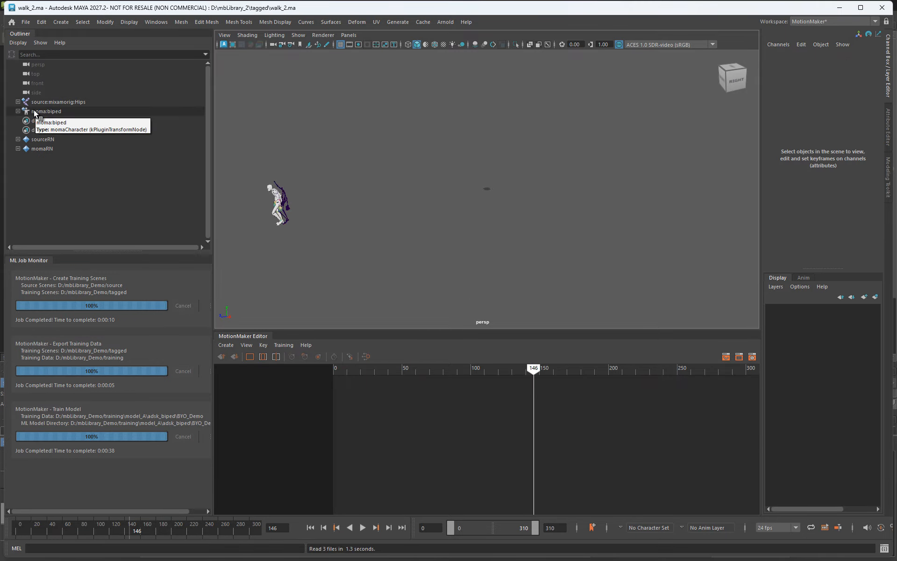
Select moma:biped and scrub its sward-tagged segment from frame 81 to about frame 137 in a close view.
left_click(37, 111)
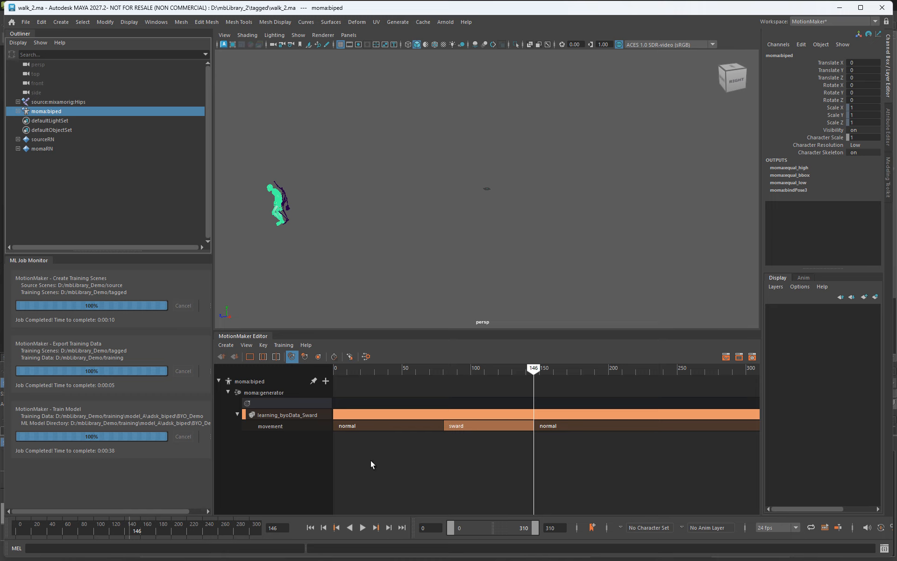
left_click_drag(131, 526, 78, 537)
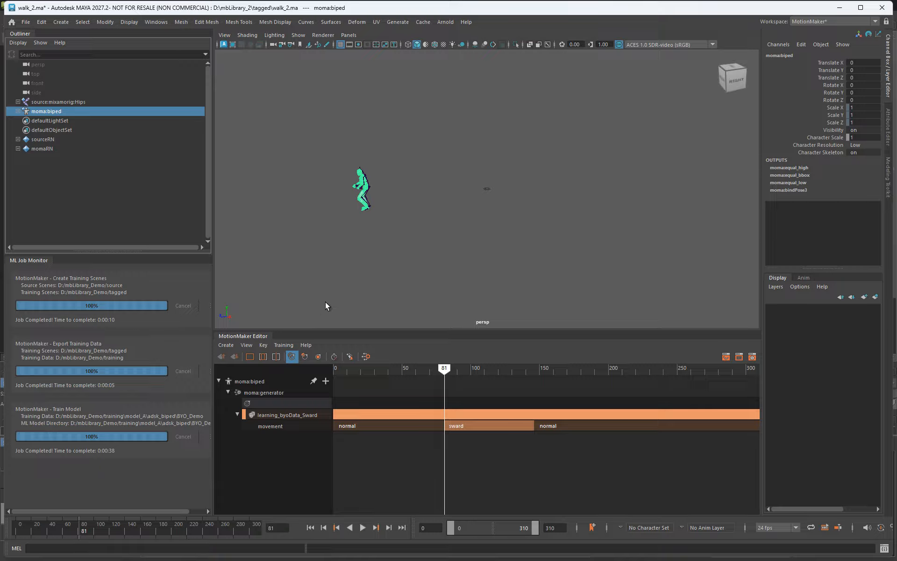
right_click_drag(407, 281, 472, 268, "alt")
middle_click_drag(437, 241, 622, 229, "alt")
right_click_drag(492, 234, 514, 236, "alt")
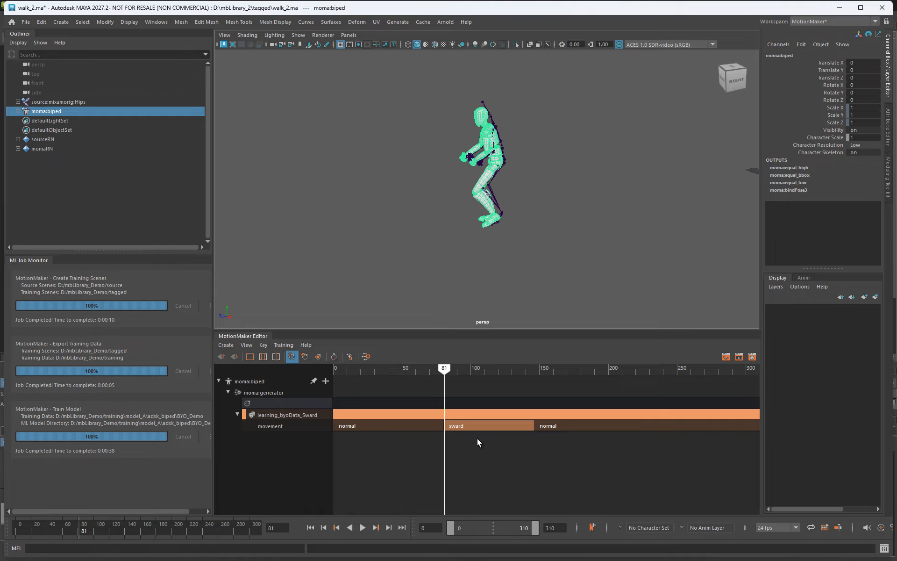
left_click_drag(81, 535, 126, 535)
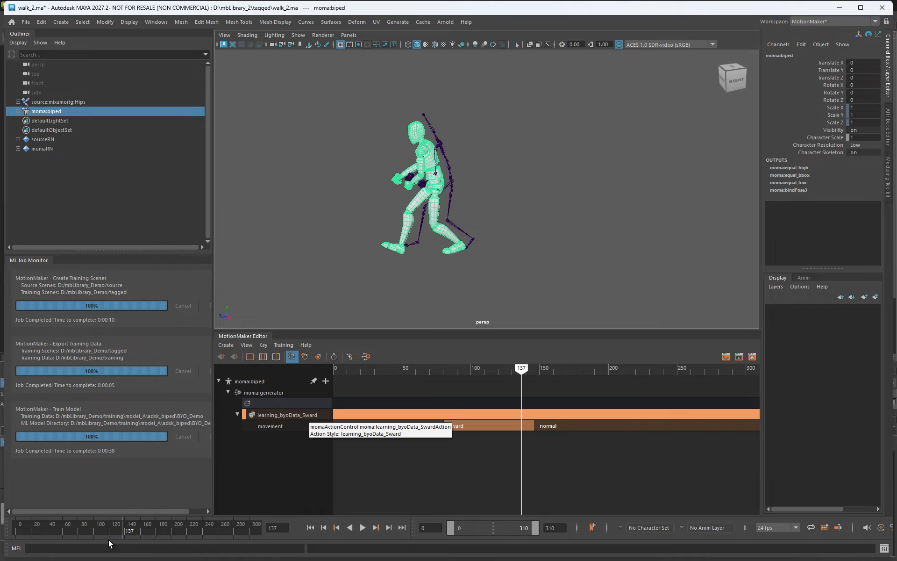
Scrub through the biped's remaining normal-tagged motion up to frame 310.
key("alt+v")
left_click_drag(138, 531, 170, 534)
right_click_drag(433, 266, 245, 178, "alt")
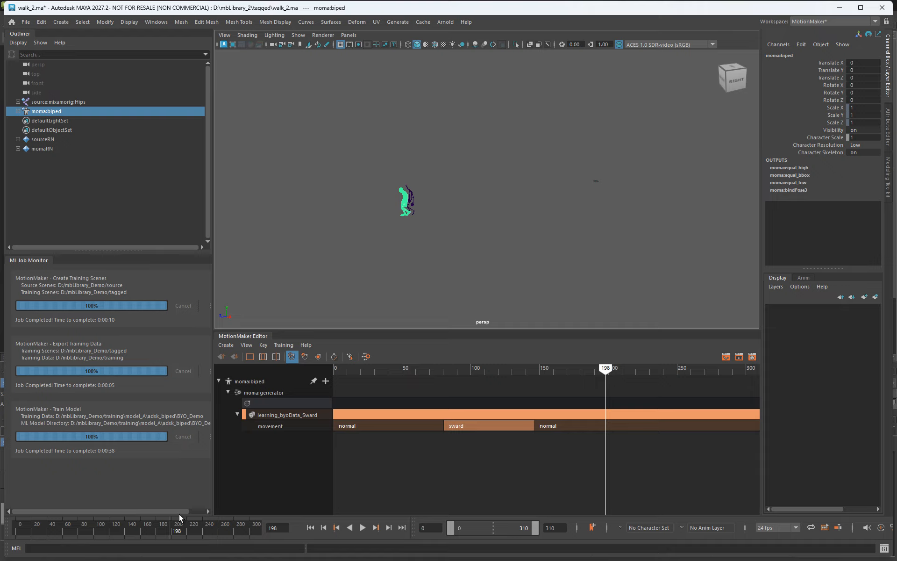
middle_click_drag(447, 240, 603, 222, "alt")
left_click_drag(181, 529, 263, 526)
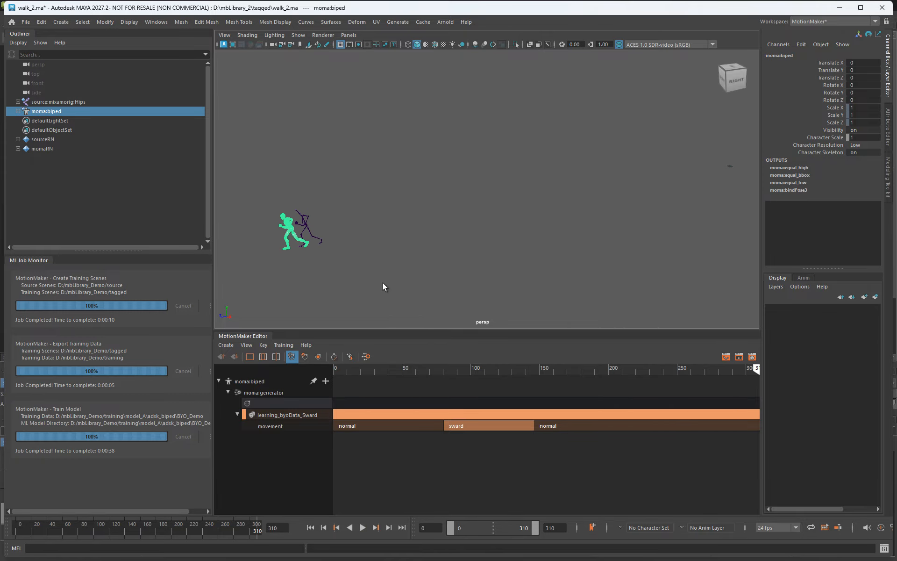
Review the Train MotionMaker Model settings, including expert count and epochs, and close them without training.
left_click(284, 345)
left_click(324, 396)
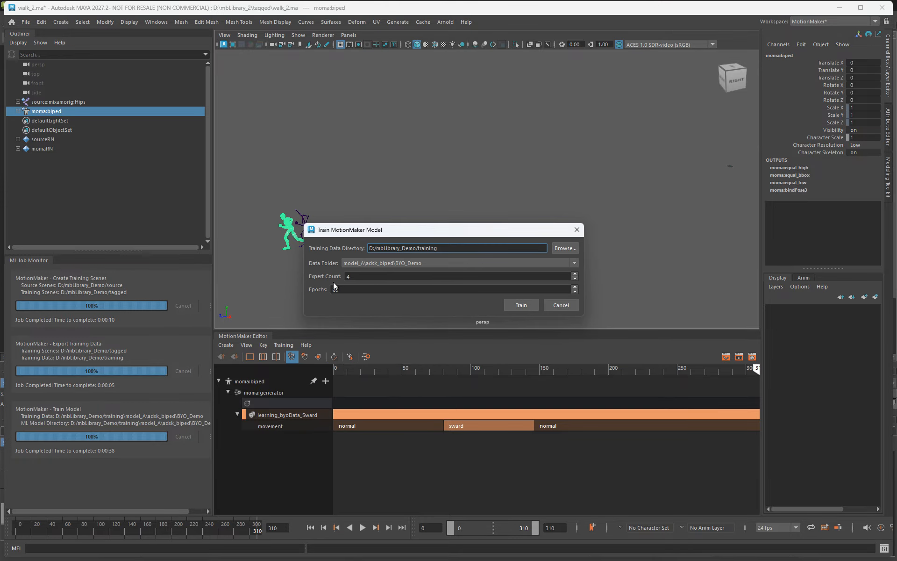
left_click(557, 304)
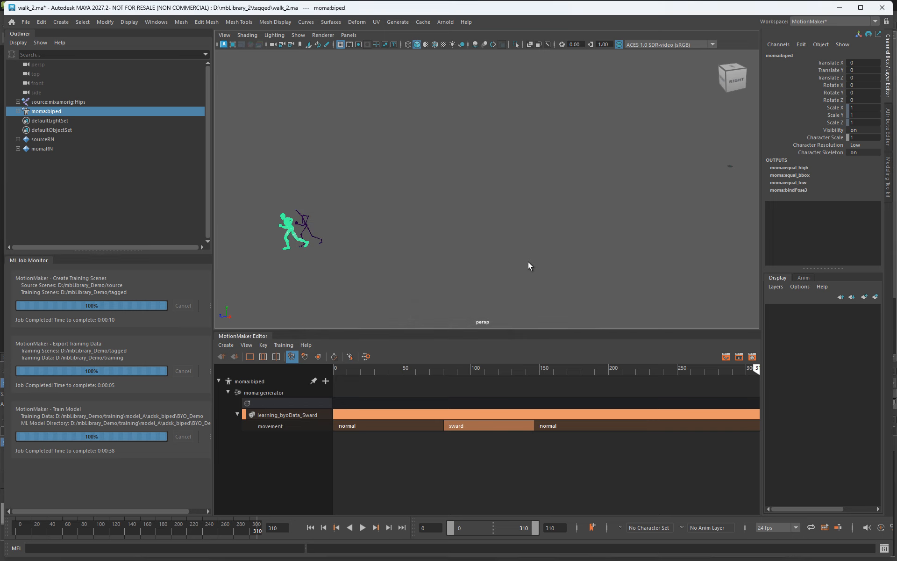